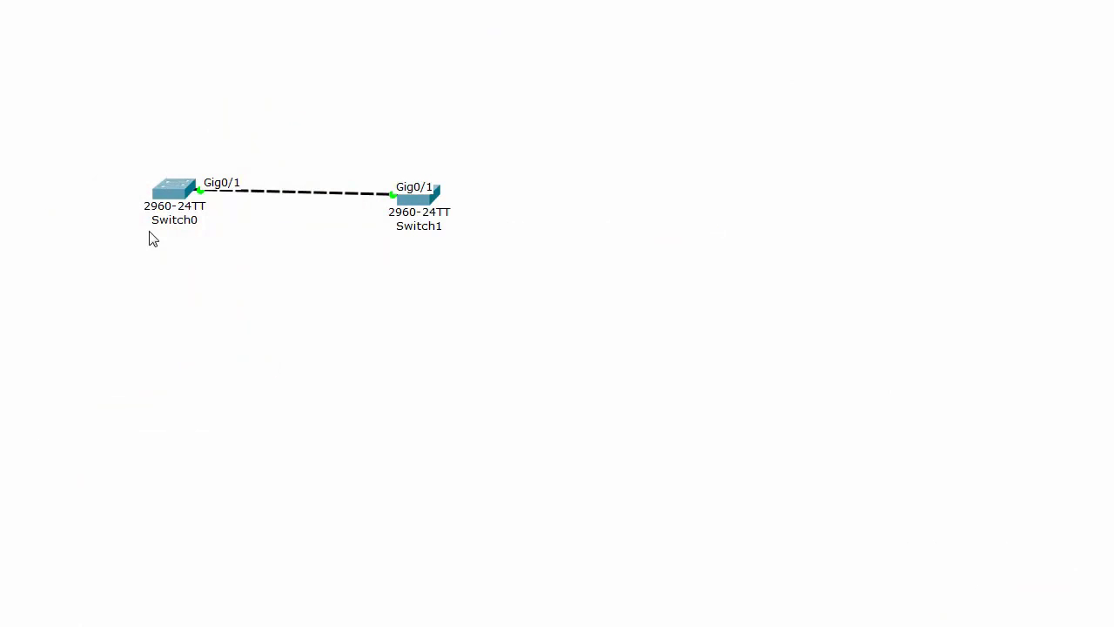
# Open Switch0's command line in an enlarged window and enter privileged EXEC mode.
pyautogui.click(173, 191)
pyautogui.moveTo(614, 49); pyautogui.dragTo(153, 5)
pyautogui.moveTo(505, 209); pyautogui.dragTo(1016, 209)
pyautogui.click(217, 33)
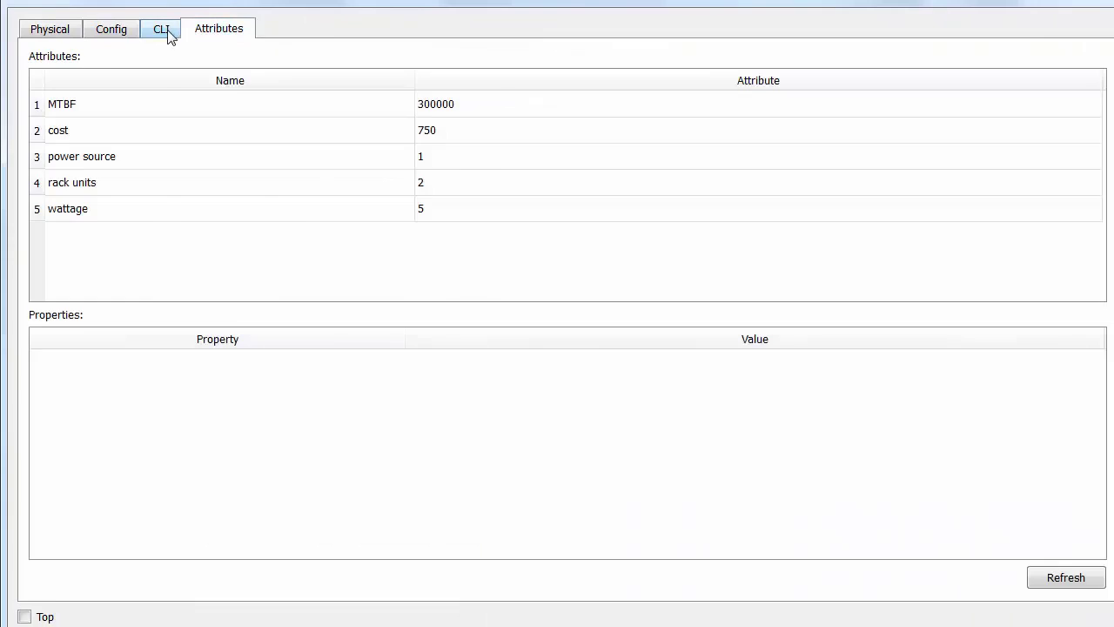
pyautogui.click(166, 31)
pyautogui.press('Return')
pyautogui.press('Return')
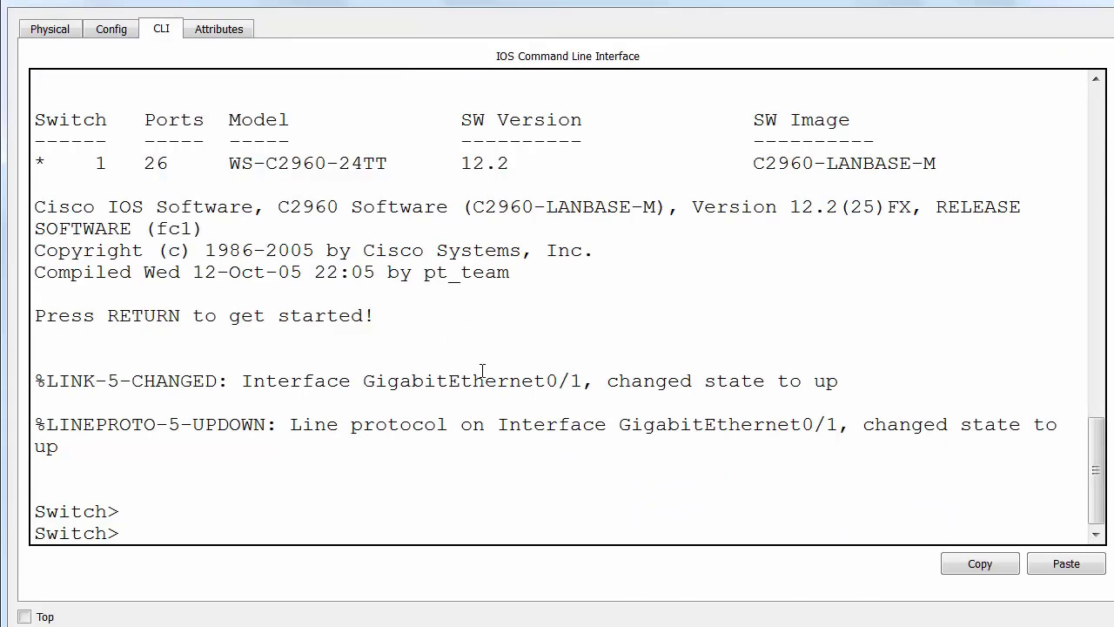
pyautogui.write('en')
pyautogui.press('Return')
# Display the switchport settings of interface g0/1 on Switch0.
pyautogui.write('show int')
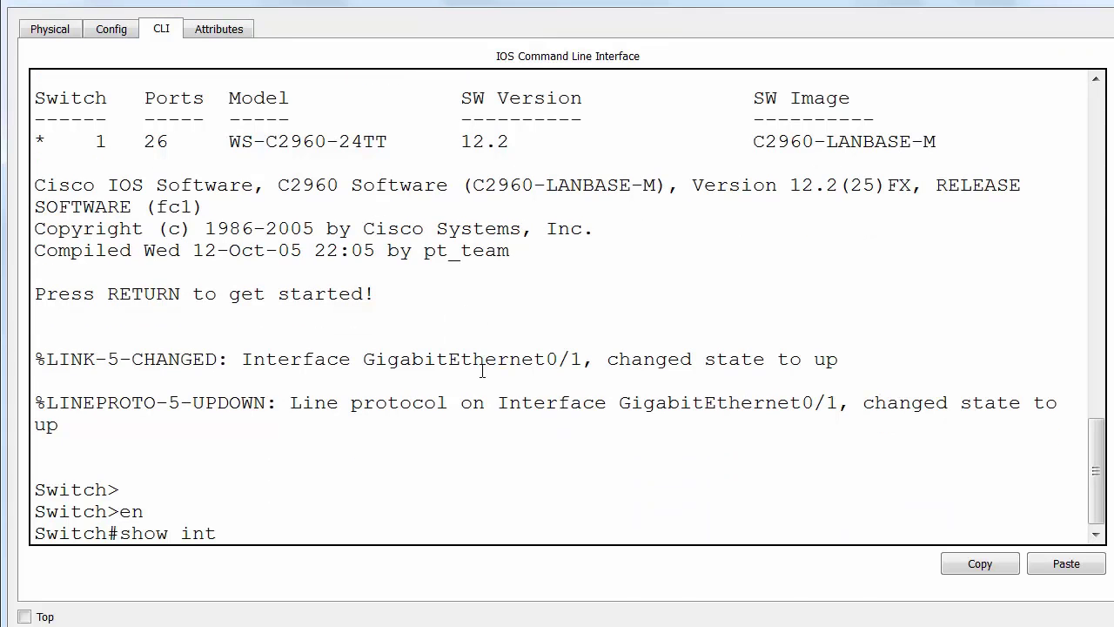
pyautogui.write(' g0/1 sw')
pyautogui.press('Tab')
pyautogui.press('Return')
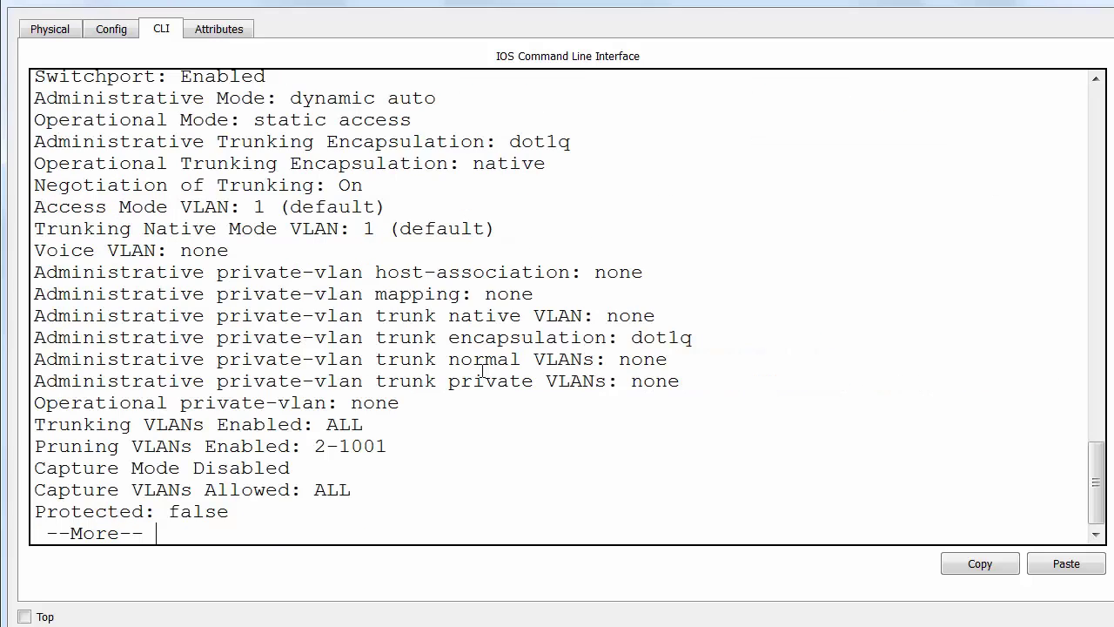
# Examine the administrative and operational mode lines in the g0/1 switchport output, and page through to the end of the listing.
pyautogui.scroll(2, 551, 377)
pyautogui.moveTo(434, 135); pyautogui.dragTo(283, 141)
pyautogui.scroll(-1, 277, 243)
pyautogui.click(259, 164)
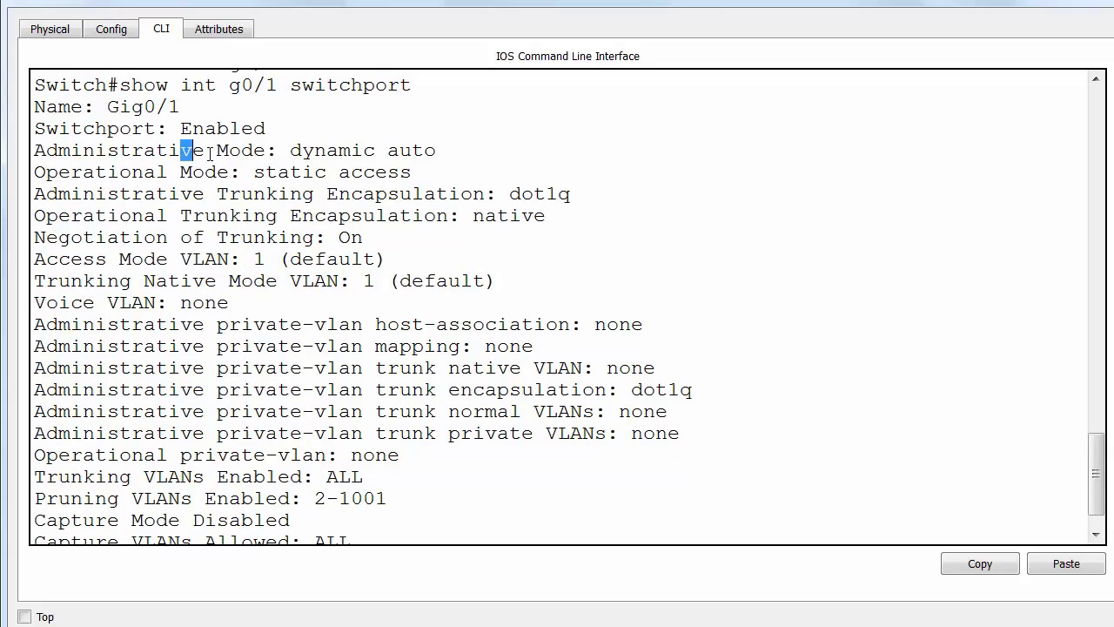
pyautogui.moveTo(180, 150); pyautogui.dragTo(424, 151)
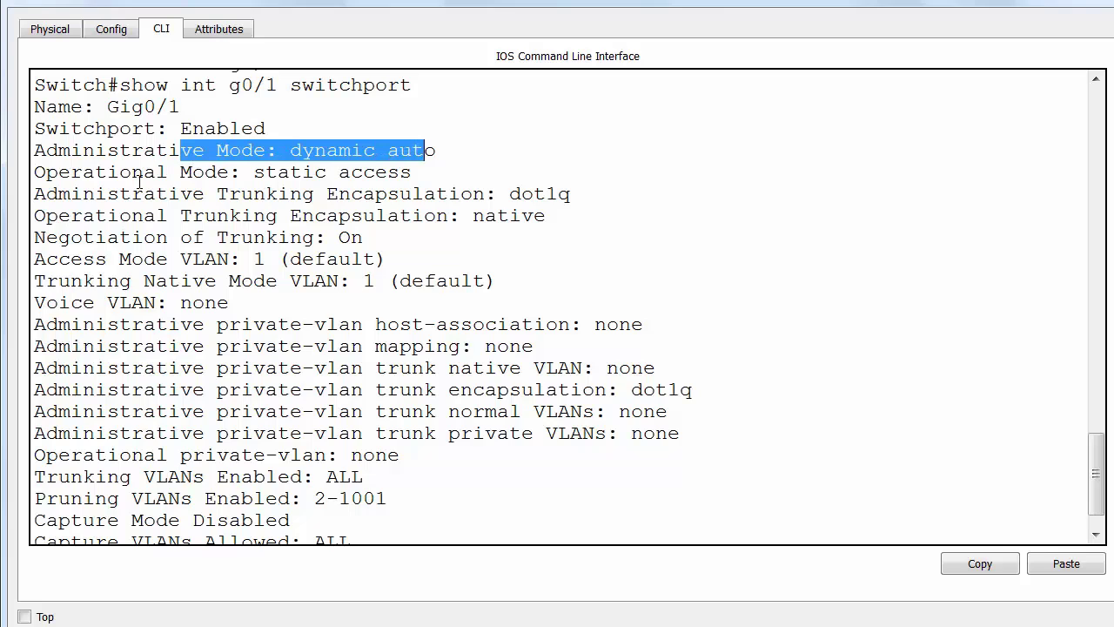
pyautogui.click(140, 181)
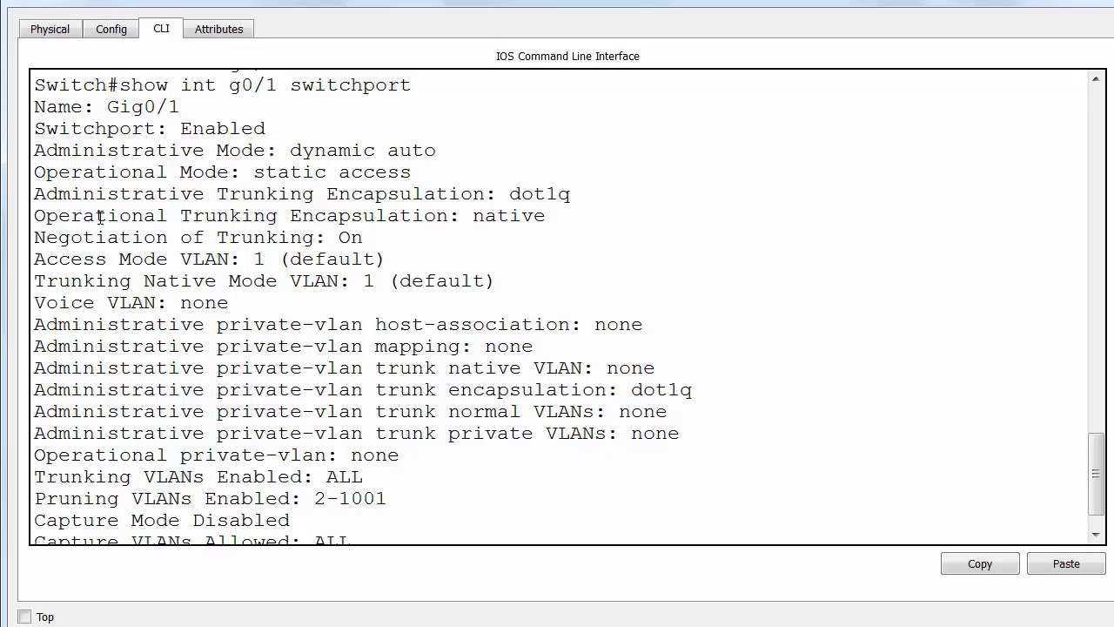
pyautogui.moveTo(71, 173); pyautogui.dragTo(449, 164)
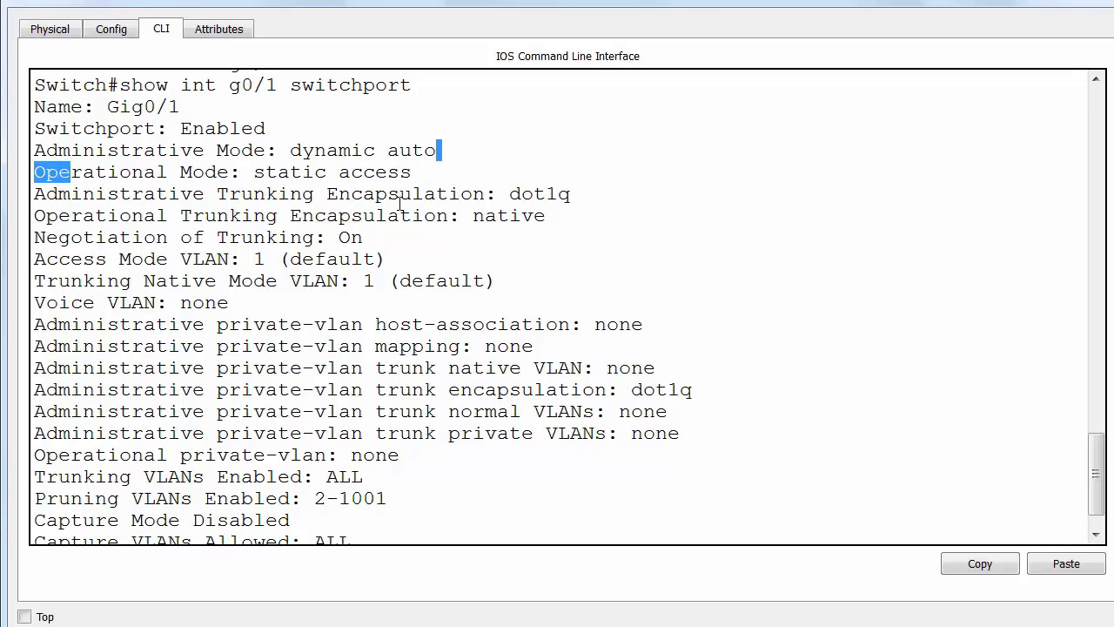
pyautogui.moveTo(218, 150); pyautogui.dragTo(440, 149)
pyautogui.click(386, 341)
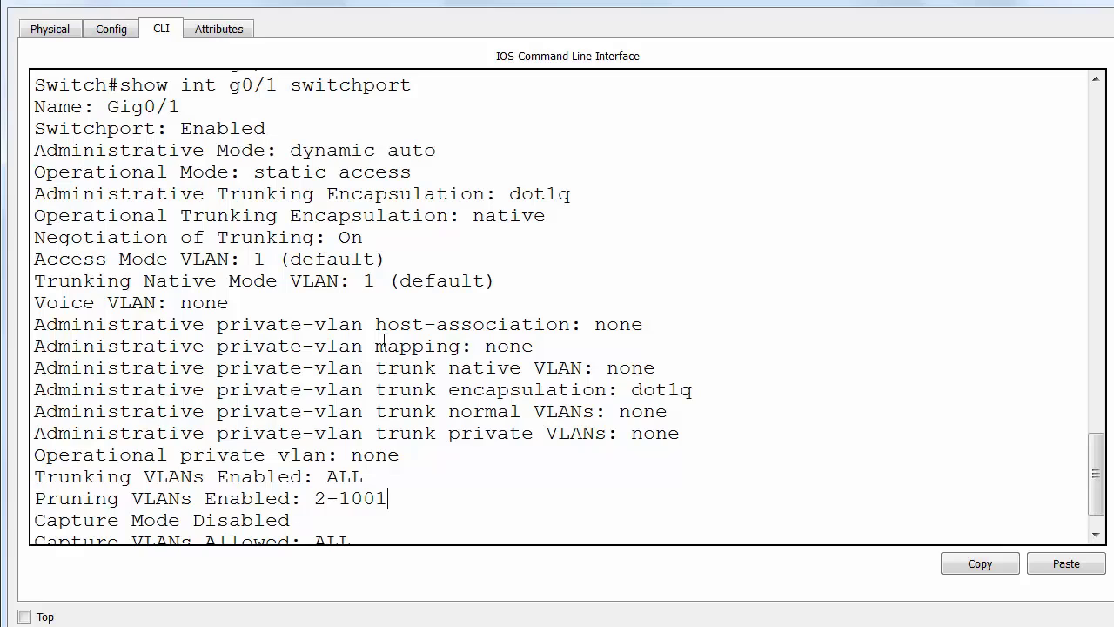
pyautogui.scroll(-1, 384, 317)
pyautogui.scroll(-1, 384, 318)
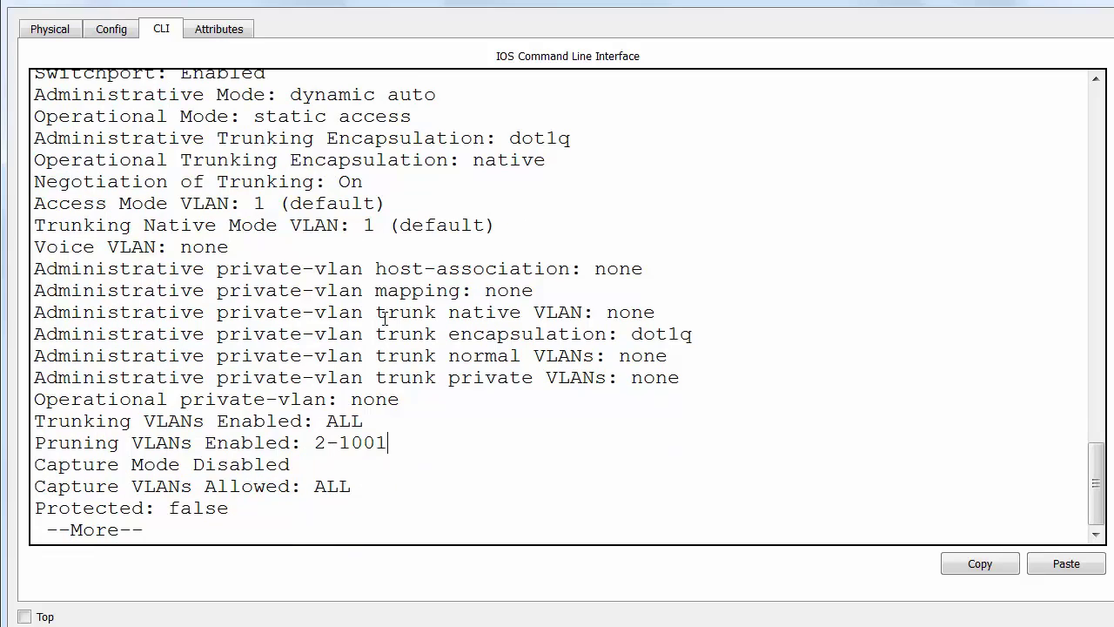
pyautogui.press('space')
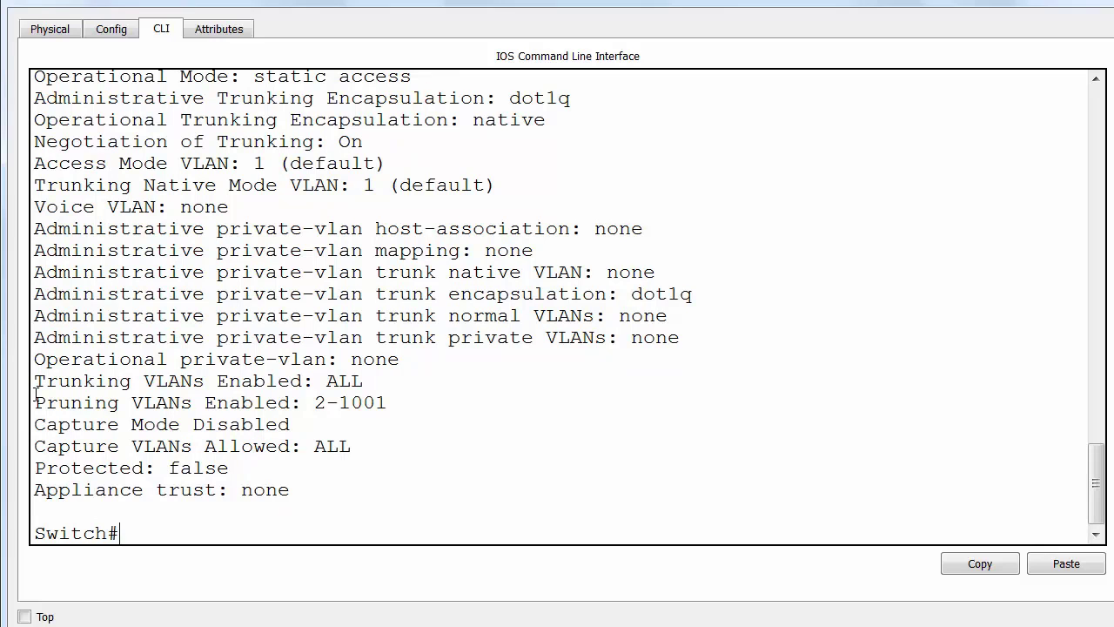
# Set Switch0's hostname to SwitchA in global configuration mode and return to privileged EXEC mode.
pyautogui.write('conf t')
pyautogui.press('Return')
pyautogui.write('host S')
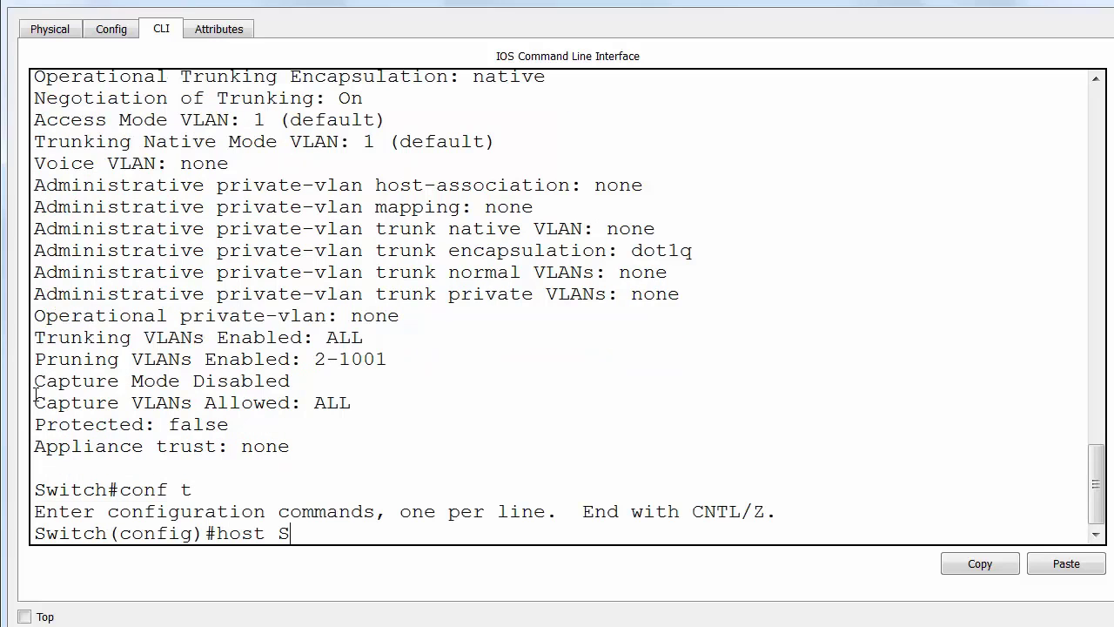
pyautogui.write('witch')
pyautogui.write('A')
pyautogui.press('Return')
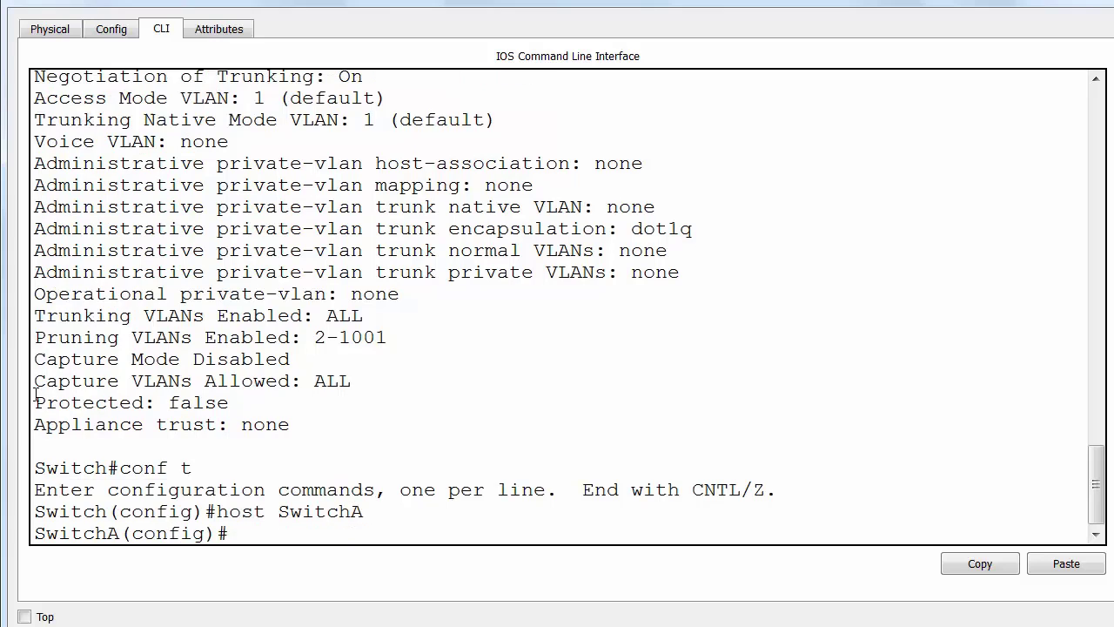
pyautogui.write('end')
pyautogui.press('Return')
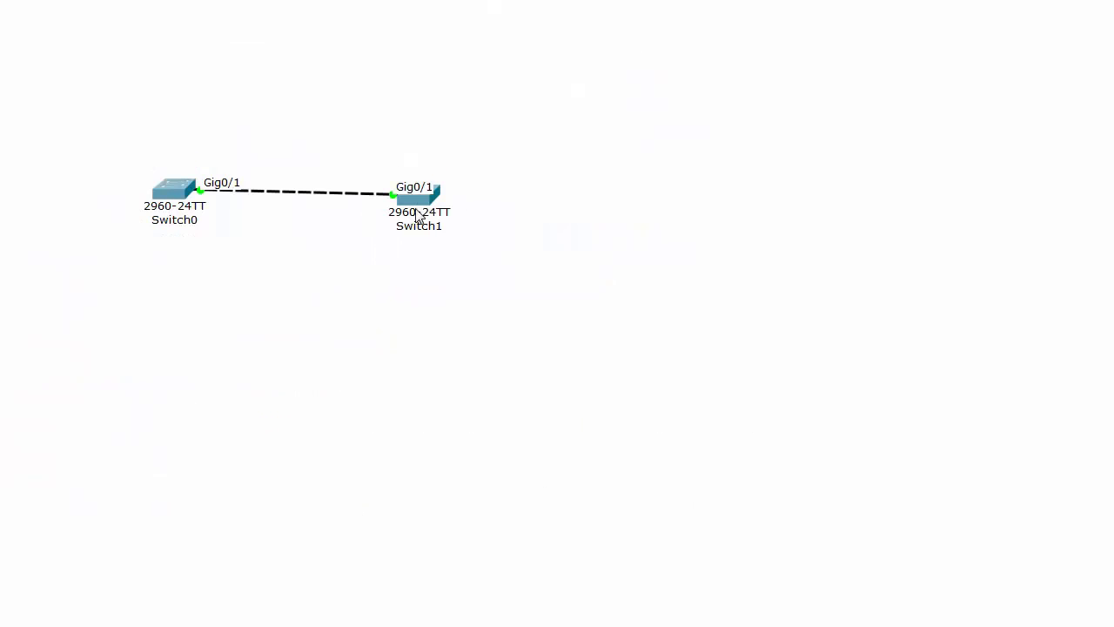
# Open Switch1's command line in a widened window and enter privileged EXEC mode.
pyautogui.click(403, 189)
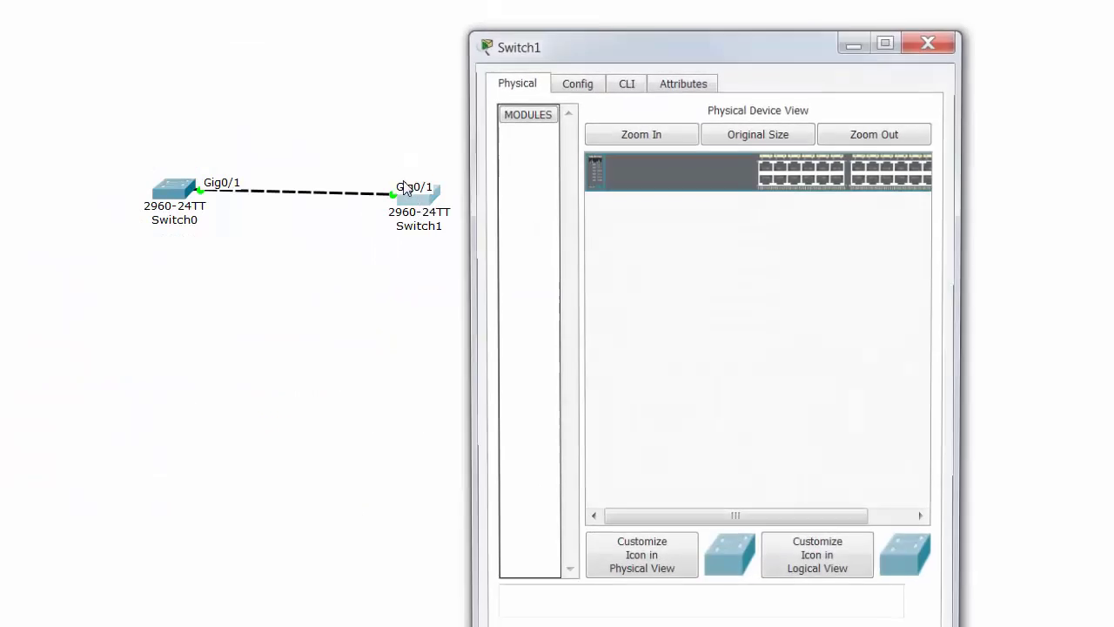
pyautogui.moveTo(604, 45); pyautogui.dragTo(135, 2)
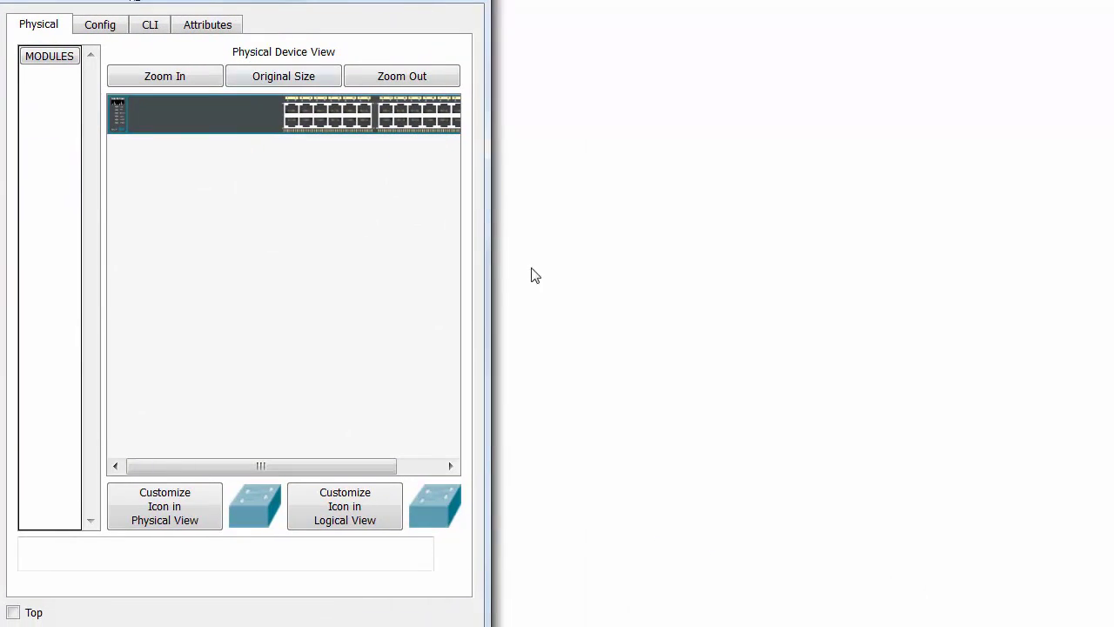
pyautogui.moveTo(486, 252); pyautogui.dragTo(1079, 279)
pyautogui.click(150, 24)
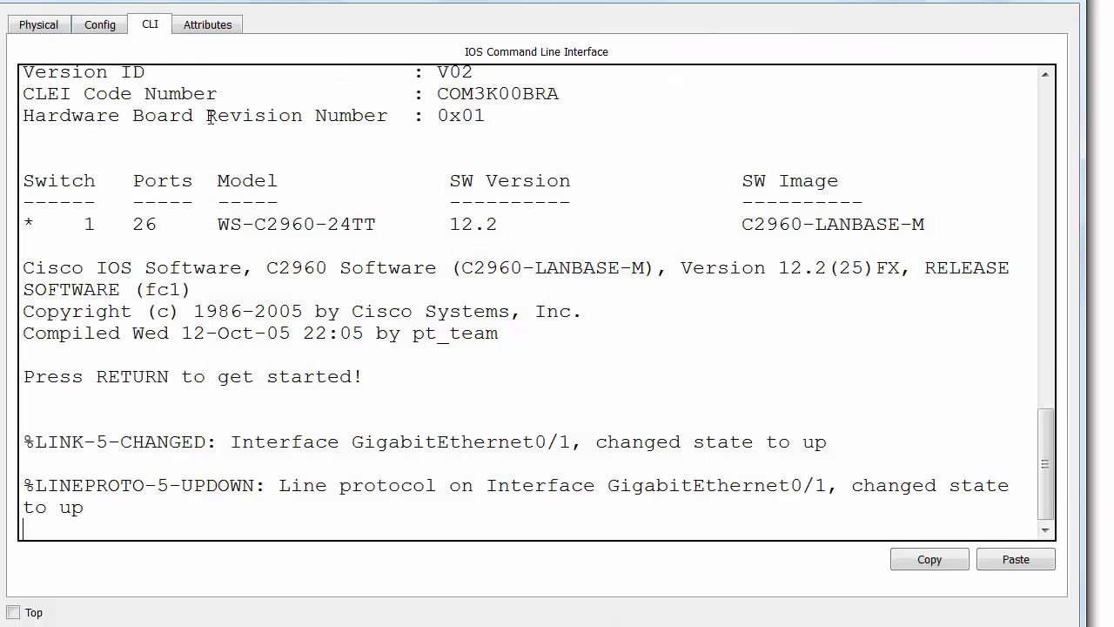
pyautogui.press('Return')
pyautogui.write('en')
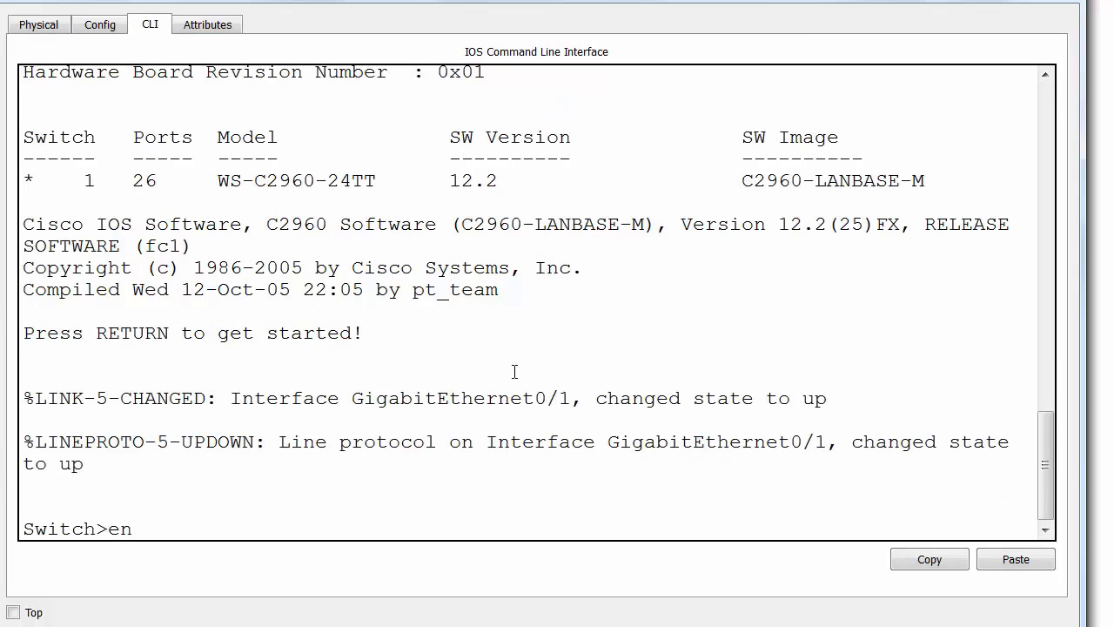
pyautogui.press('Return')
# Enter global configuration mode on Switch1 and set its hostname to SwitchB.
pyautogui.write('conf t')
pyautogui.press('Return')
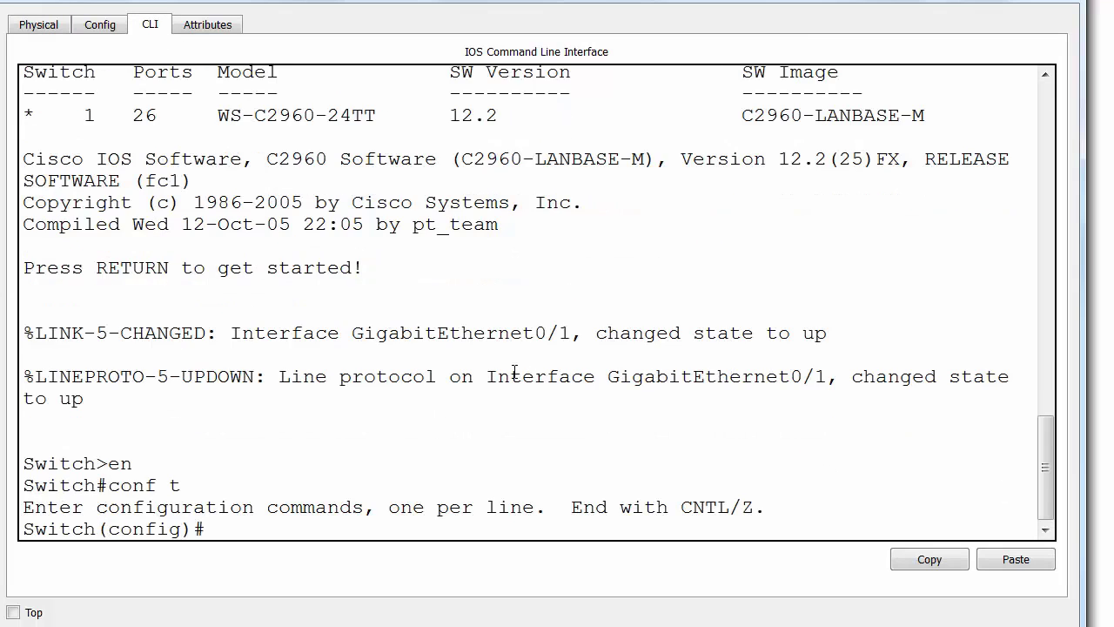
pyautogui.write('host SwitchB')
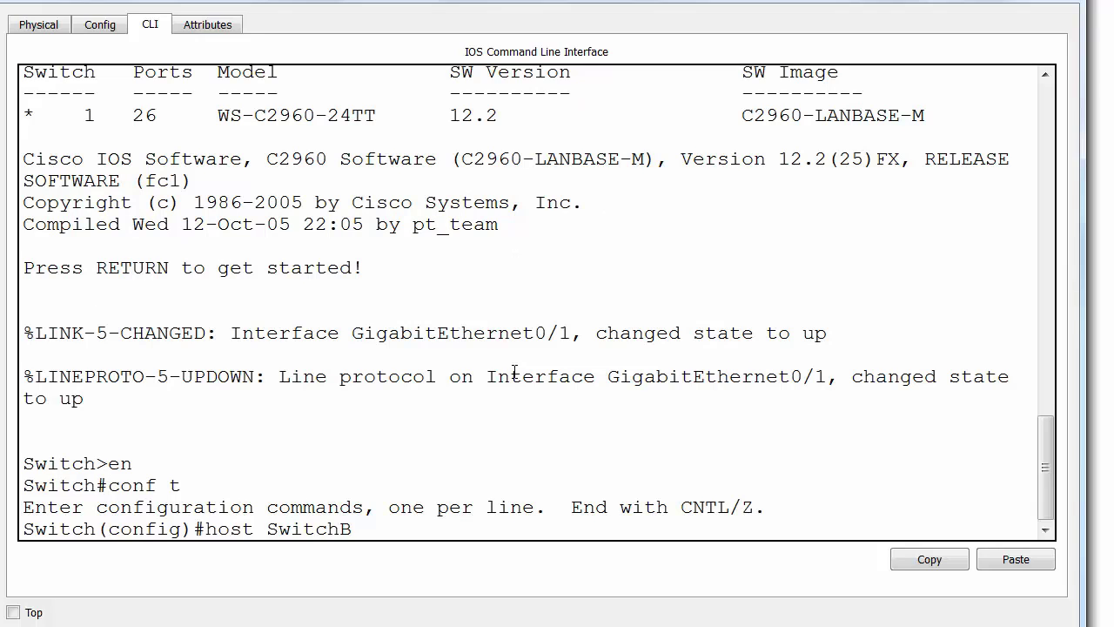
pyautogui.press('Return')
# Set interface g0/1 on SwitchB to switchport mode trunk and return to privileged EXEC mode.
pyautogui.write('in')
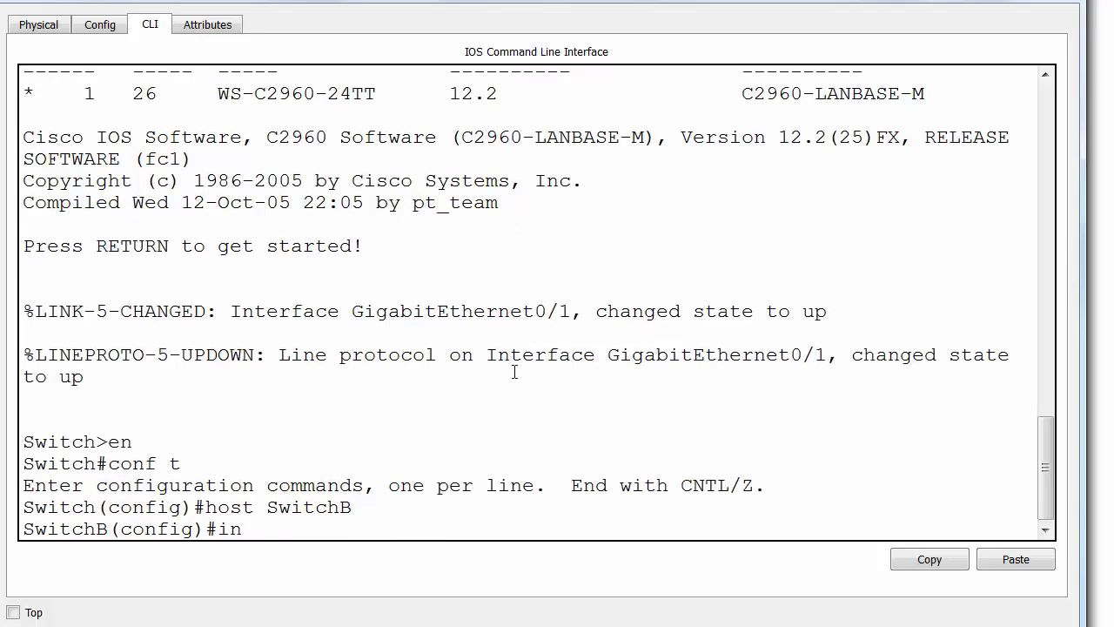
pyautogui.write('t g0/1')
pyautogui.press('Return')
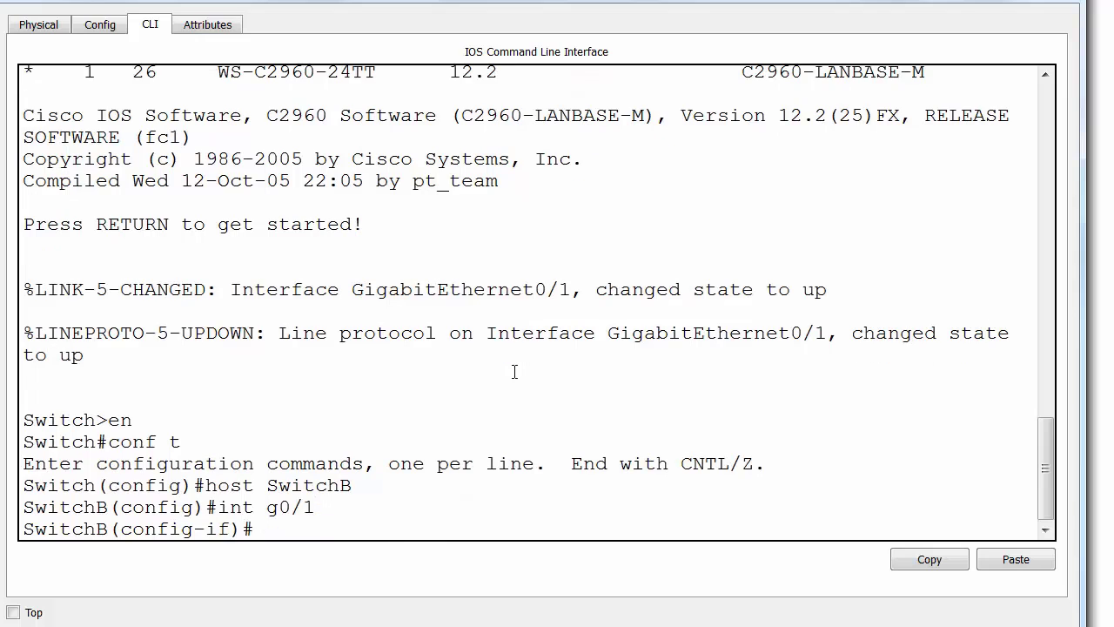
pyautogui.write('sw')
pyautogui.press('Tab')
pyautogui.write('mo trunk')
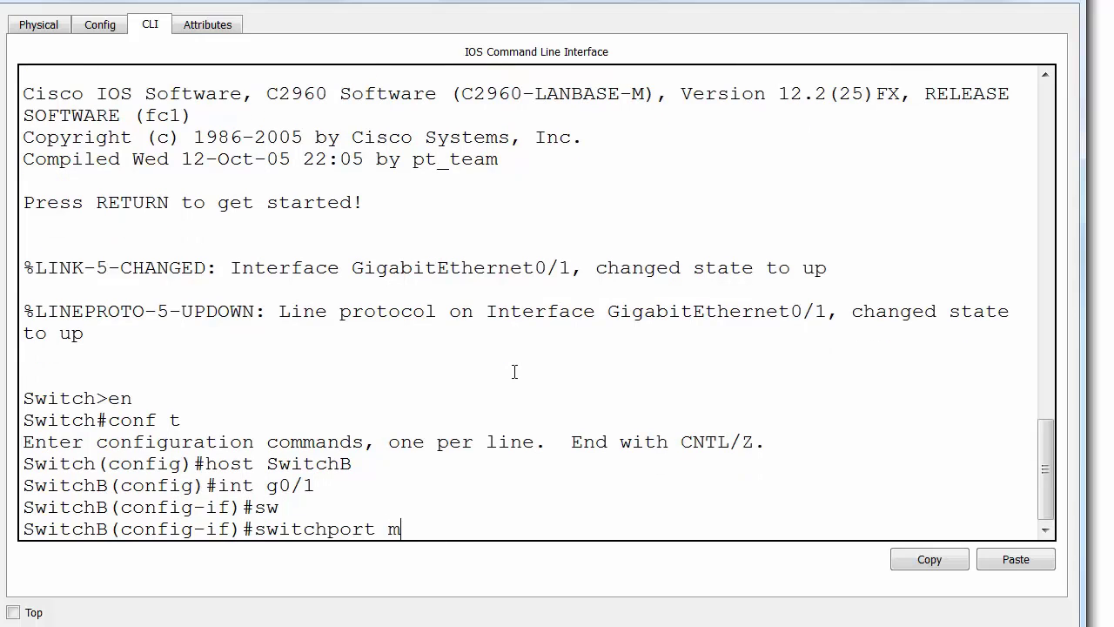
pyautogui.press('Return')
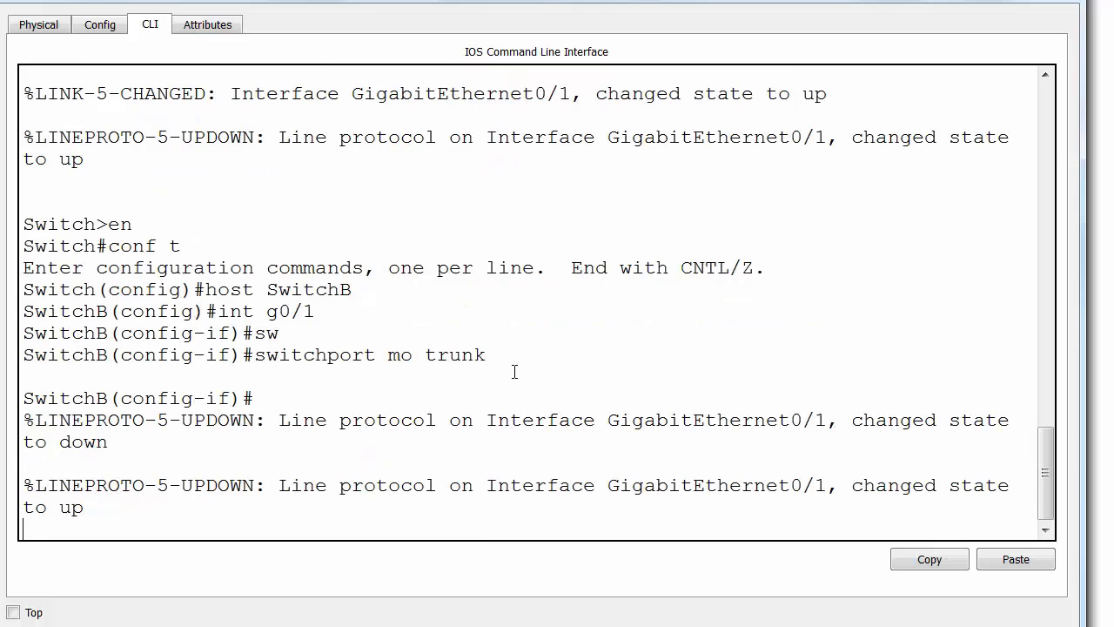
pyautogui.write('end')
pyautogui.press('Return')
pyautogui.press('Return')
pyautogui.press('Return')
pyautogui.press('Return')
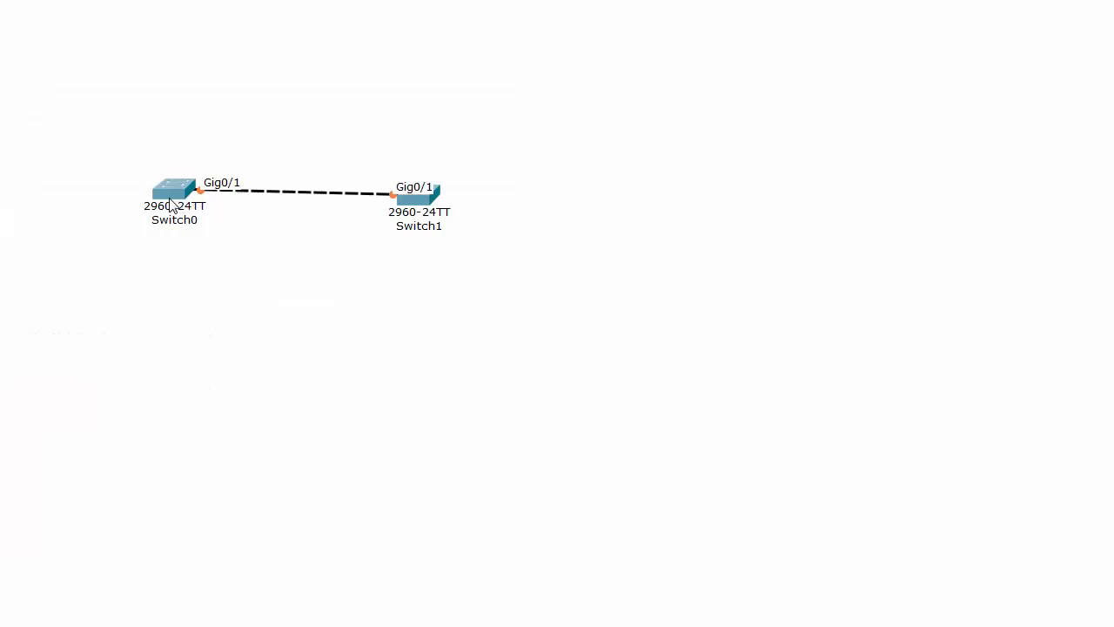
# Display the interface trunk information on SwitchA and examine the mode and encapsulation listed for Gig0/1.
pyautogui.click(171, 196)
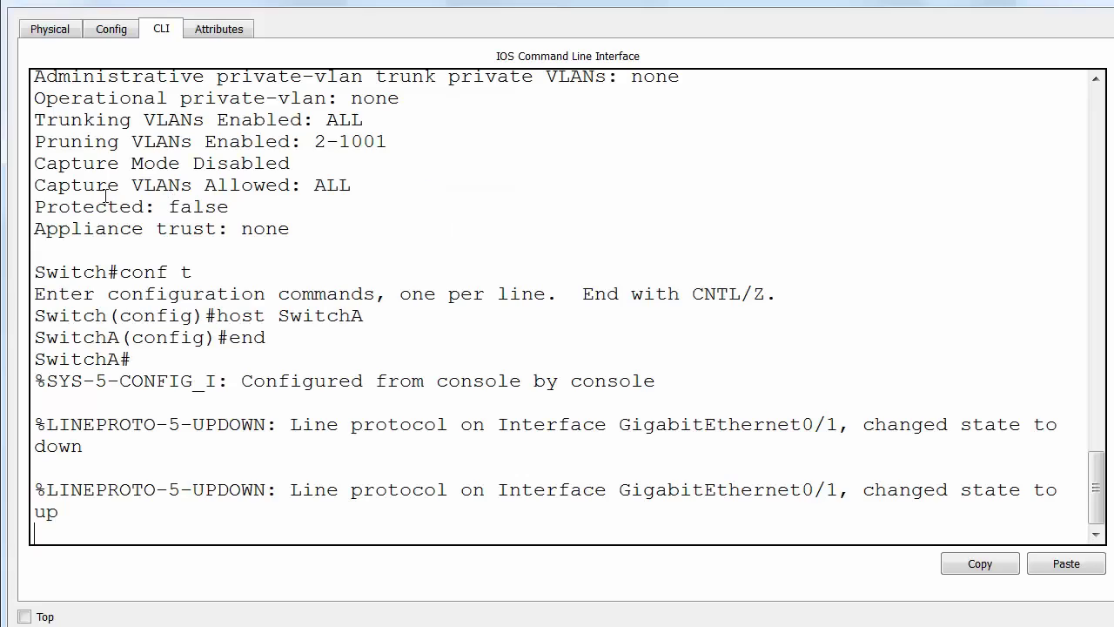
pyautogui.moveTo(81, 496); pyautogui.dragTo(64, 510)
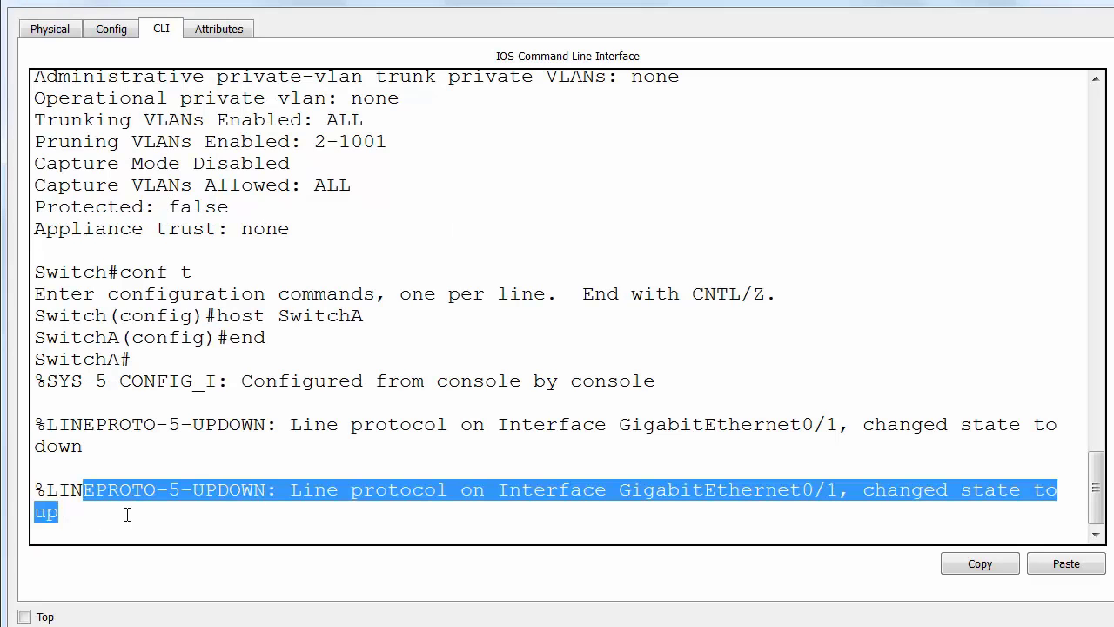
pyautogui.click(185, 409)
pyautogui.press('Return')
pyautogui.write('show int')
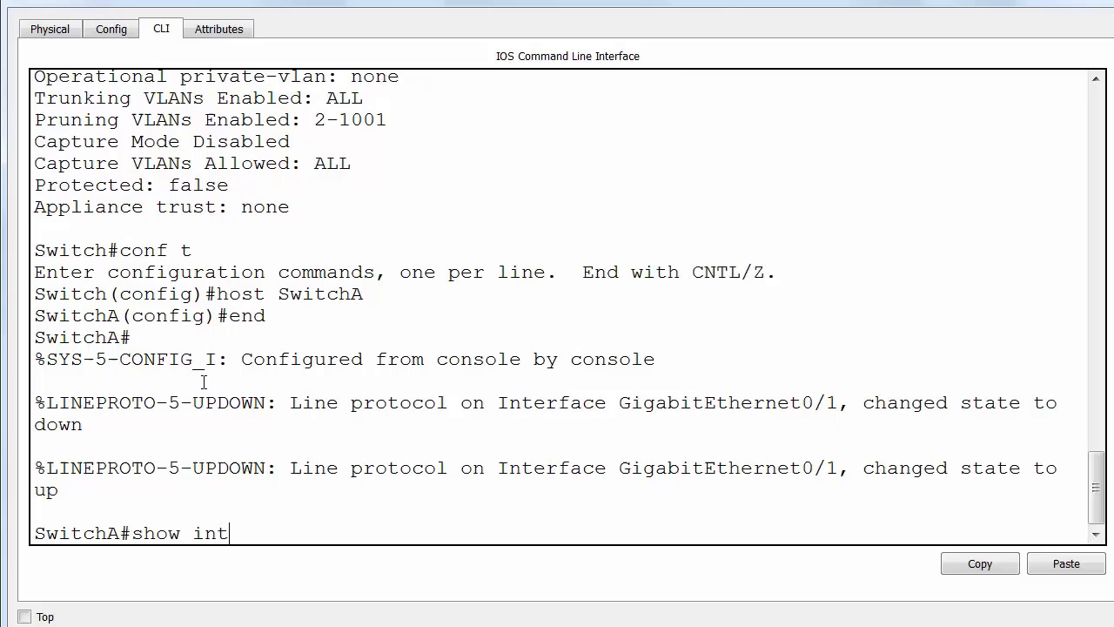
pyautogui.press('Tab')
pyautogui.write('trunk')
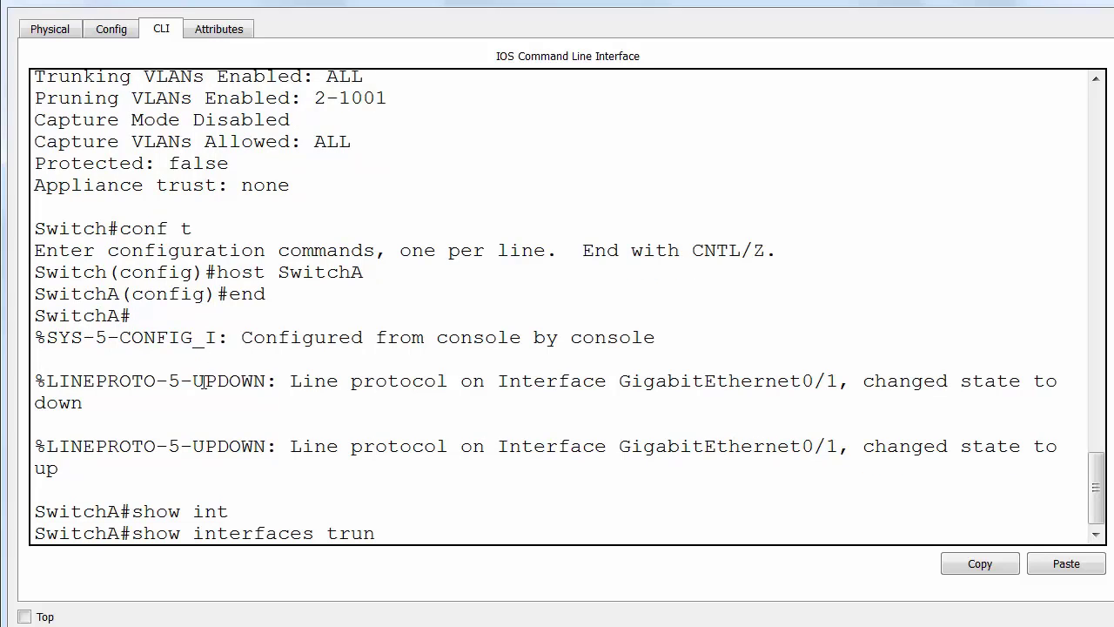
pyautogui.press('Return')
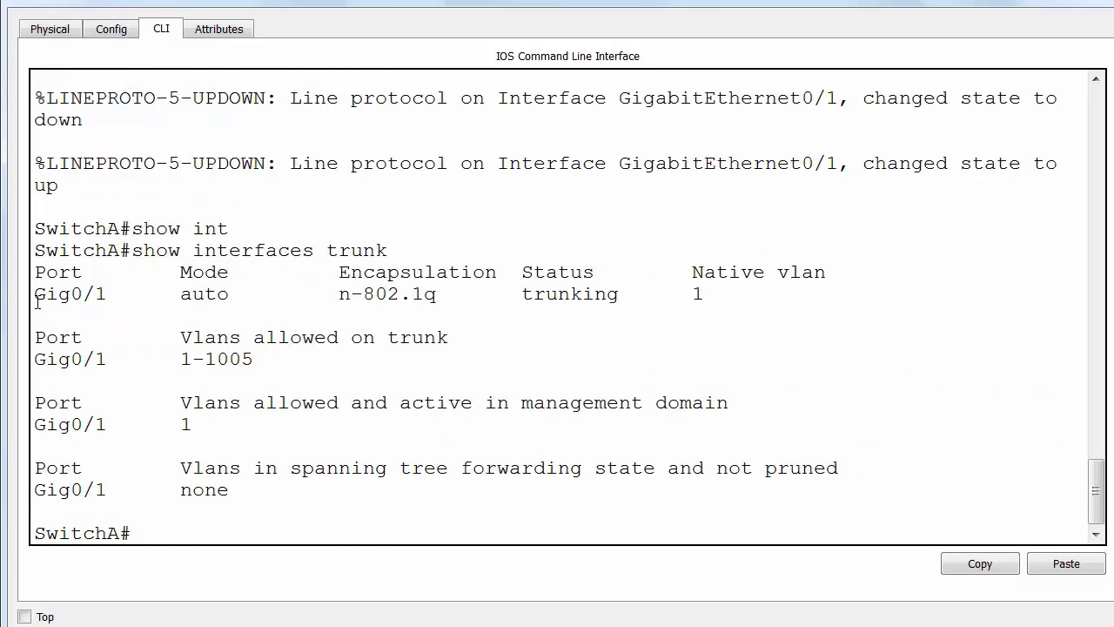
pyautogui.moveTo(35, 296); pyautogui.dragTo(758, 301)
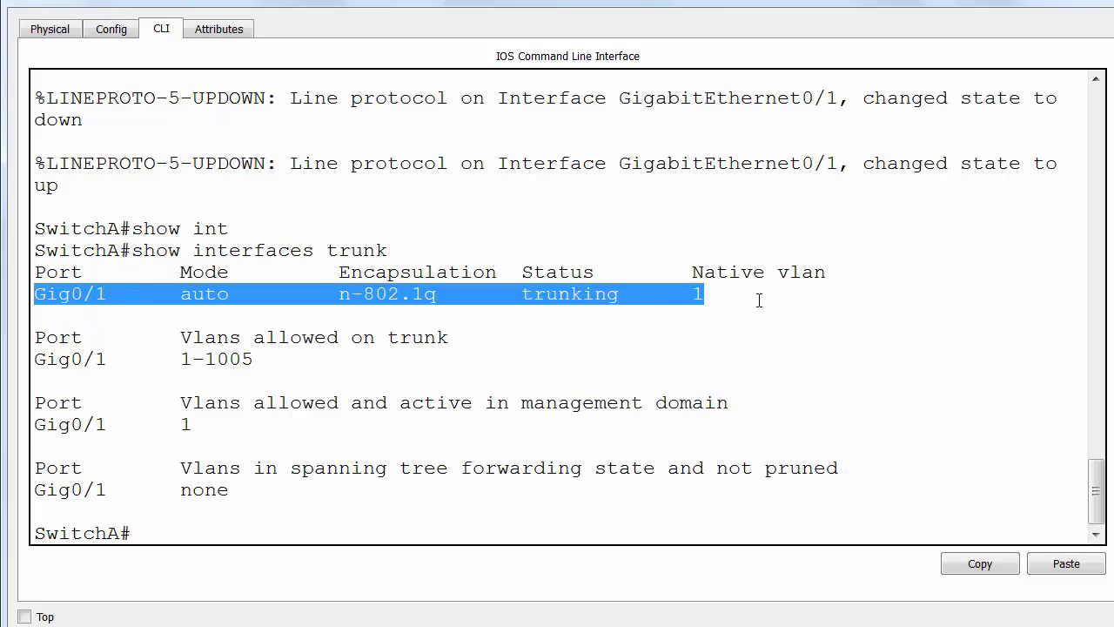
pyautogui.click(336, 300)
pyautogui.moveTo(335, 300); pyautogui.dragTo(450, 298)
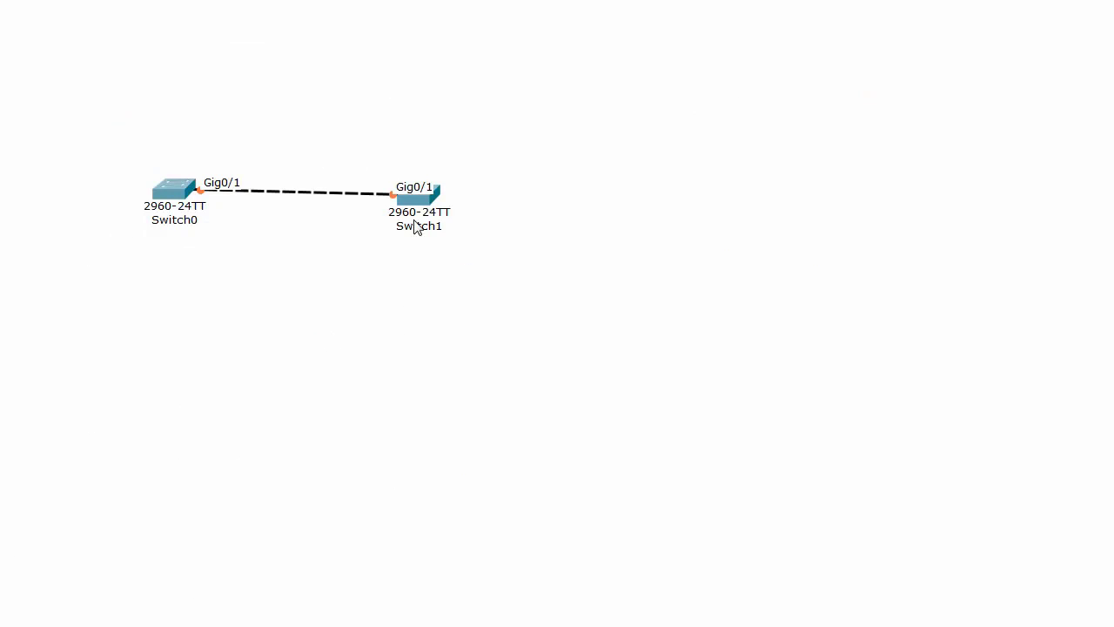
# Display the interface trunk information on SwitchB and examine the mode listed for Gig0/1.
pyautogui.click(418, 206)
pyautogui.write('shw')
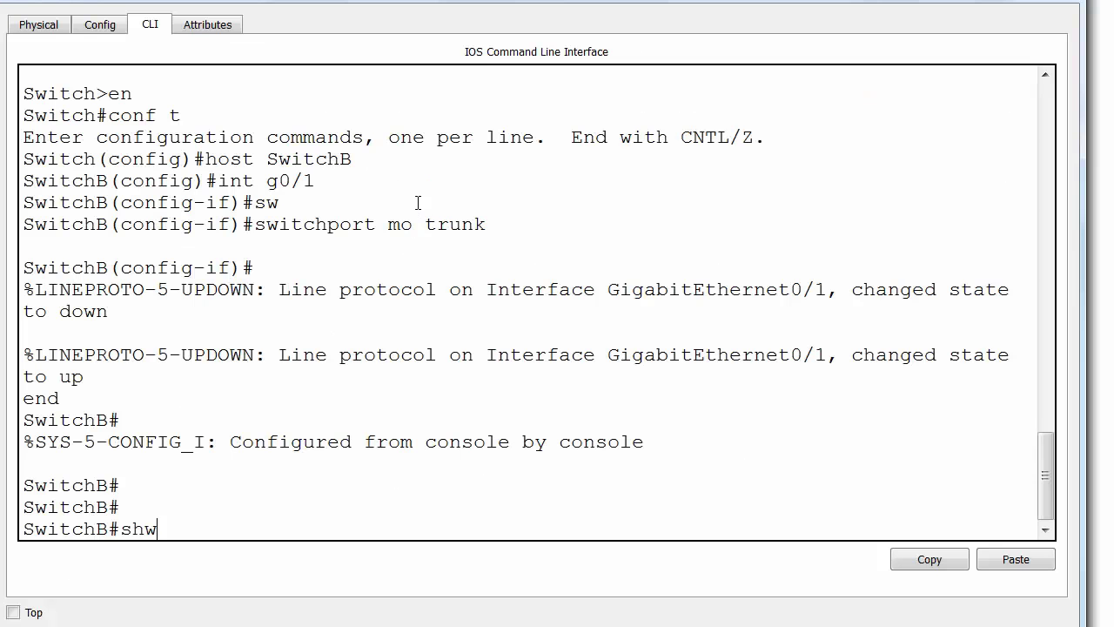
pyautogui.write('ow int trunk')
pyautogui.press('Return')
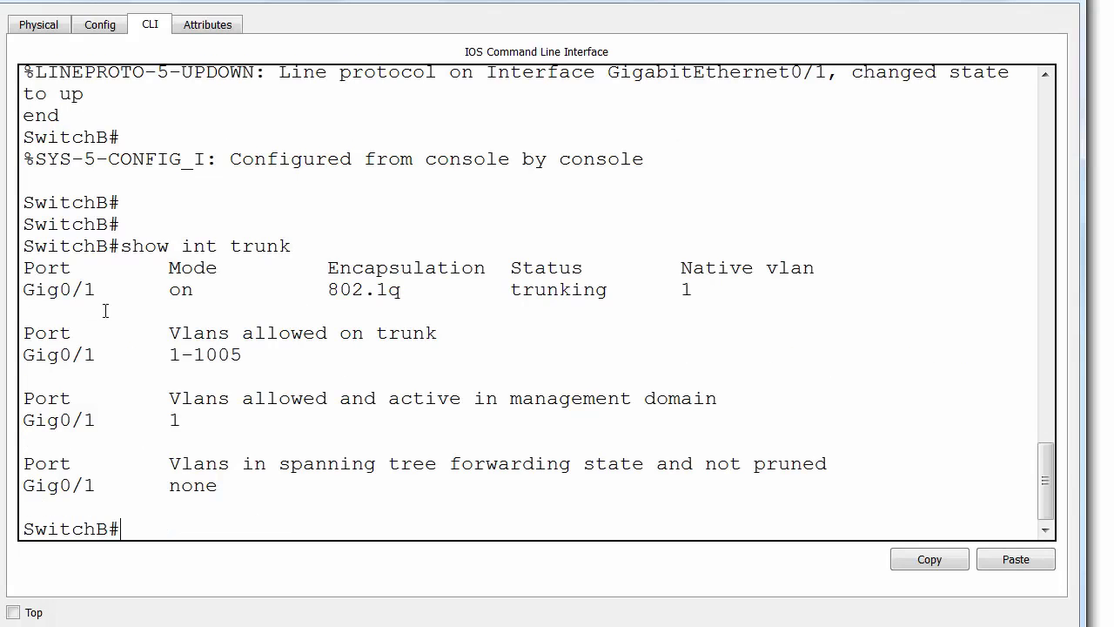
pyautogui.moveTo(159, 296); pyautogui.dragTo(206, 285)
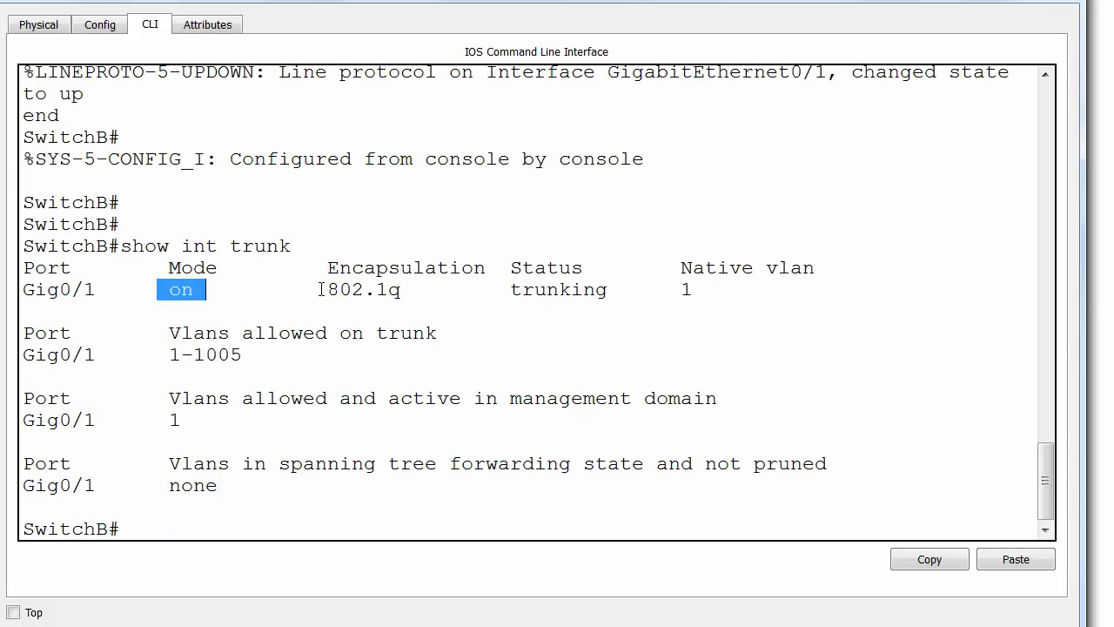
# Examine the encapsulation and native VLAN listed for Gig0/1 in SwitchB's trunk information.
pyautogui.moveTo(327, 290); pyautogui.dragTo(415, 292)
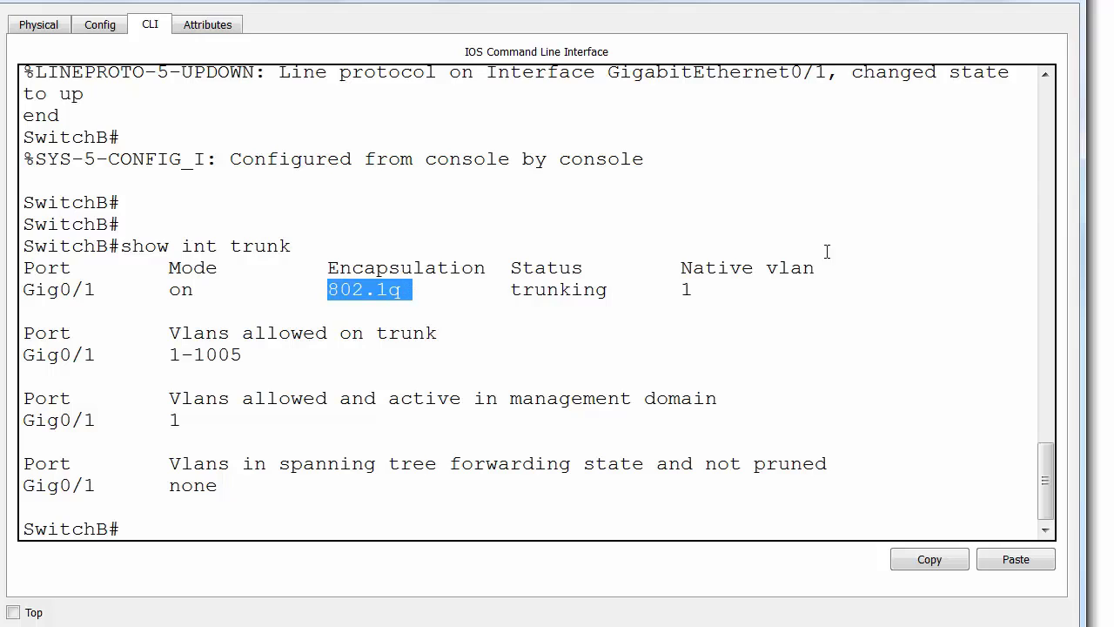
pyautogui.moveTo(676, 268); pyautogui.dragTo(775, 289)
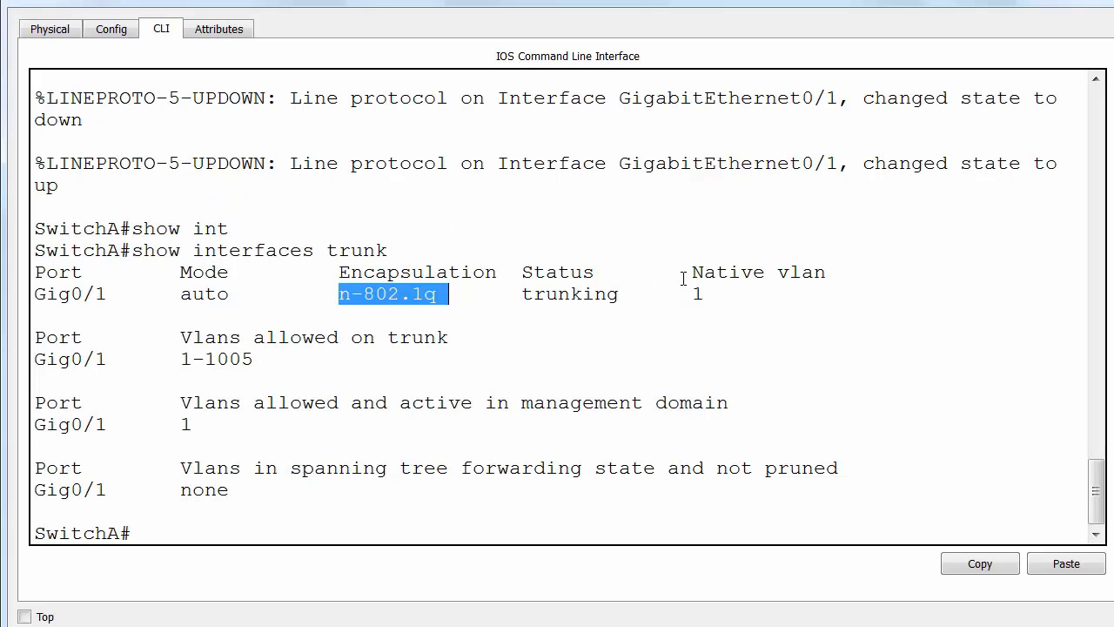
pyautogui.press('Return')
pyautogui.write('conf t')
pyautogui.press('Return')
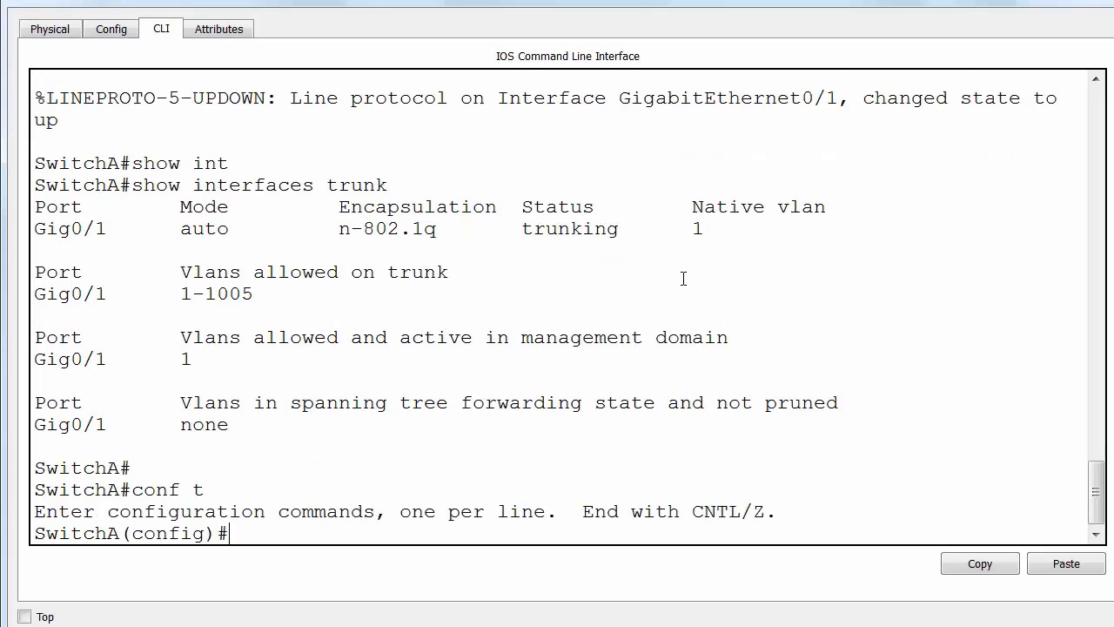
pyautogui.write('end')
pyautogui.press('Return')
pyautogui.write('s')
pyautogui.press('Return')
# Display the switchport details of interface g0/1 on SwitchA and examine the Trunking Native Mode VLAN line.
pyautogui.write('show')
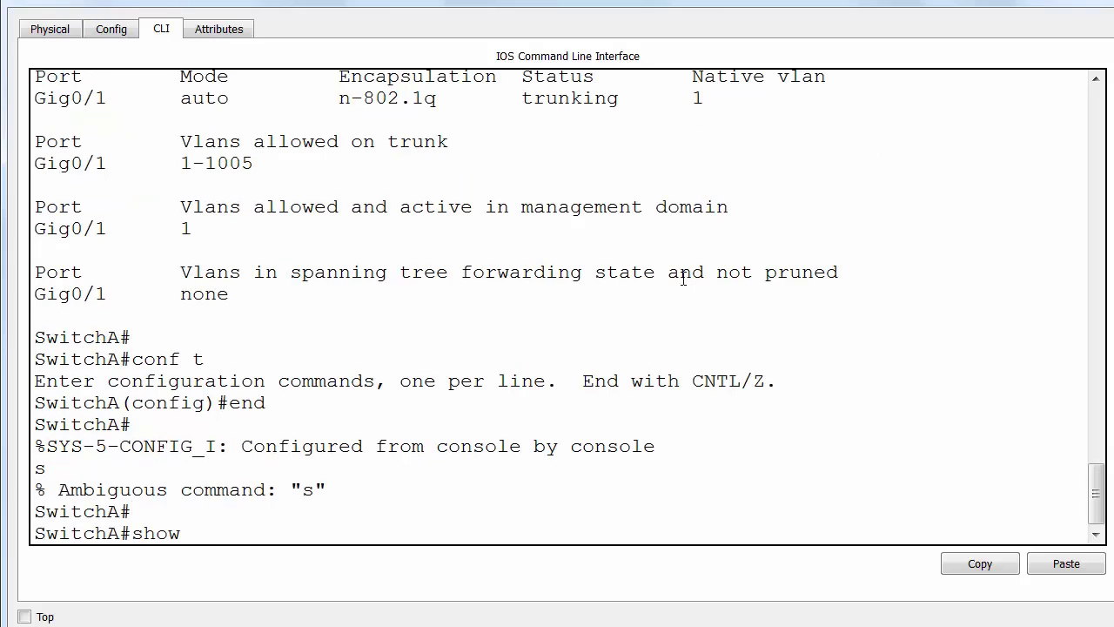
pyautogui.write(' int g0/1 sw')
pyautogui.press('Return')
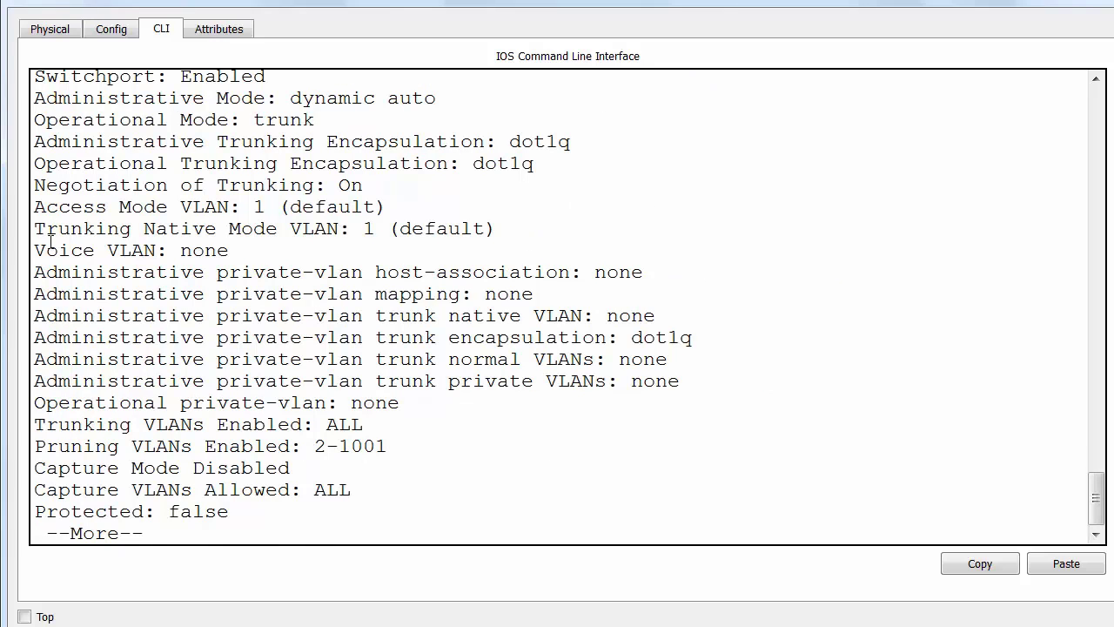
pyautogui.moveTo(35, 228); pyautogui.dragTo(514, 232)
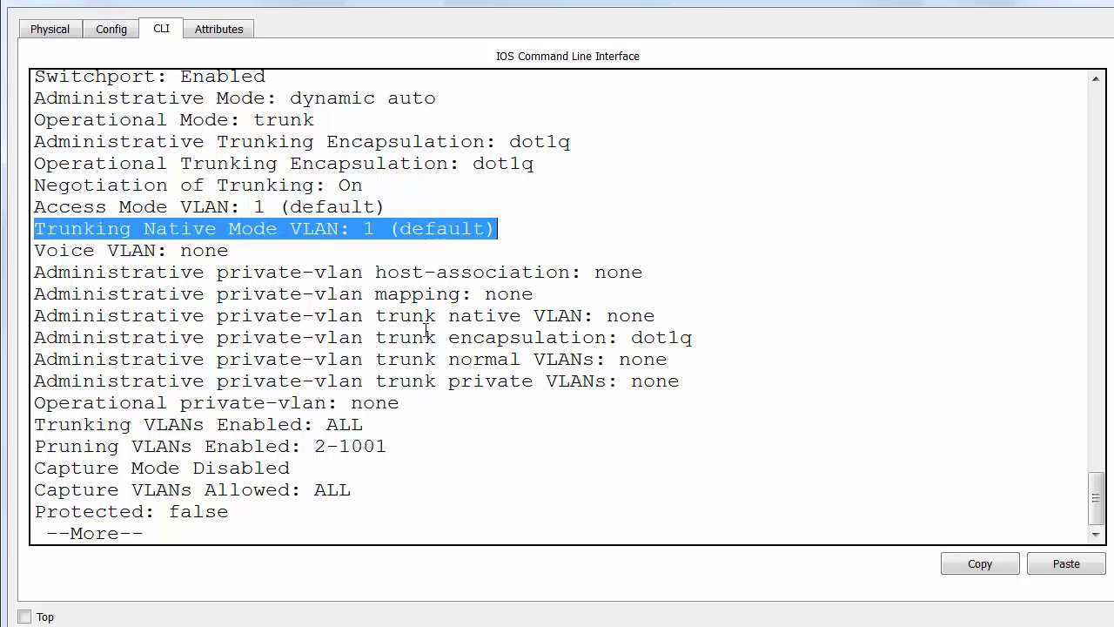
pyautogui.press('space')
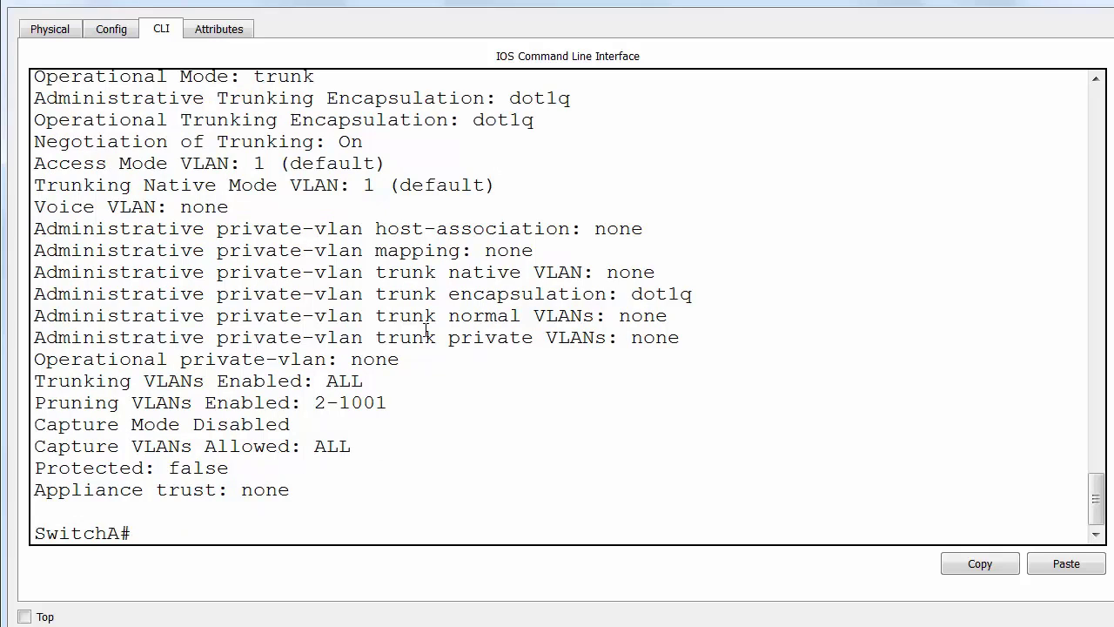
pyautogui.write('int g')
pyautogui.press('BackSpace')
pyautogui.press('BackSpace')
pyautogui.press('BackSpace')
pyautogui.press('BackSpace')
pyautogui.press('BackSpace')
# Enter interface configuration mode for g0/1 on SwitchA from global configuration mode.
pyautogui.write('conf t')
pyautogui.press('Return')
pyautogui.write('int')
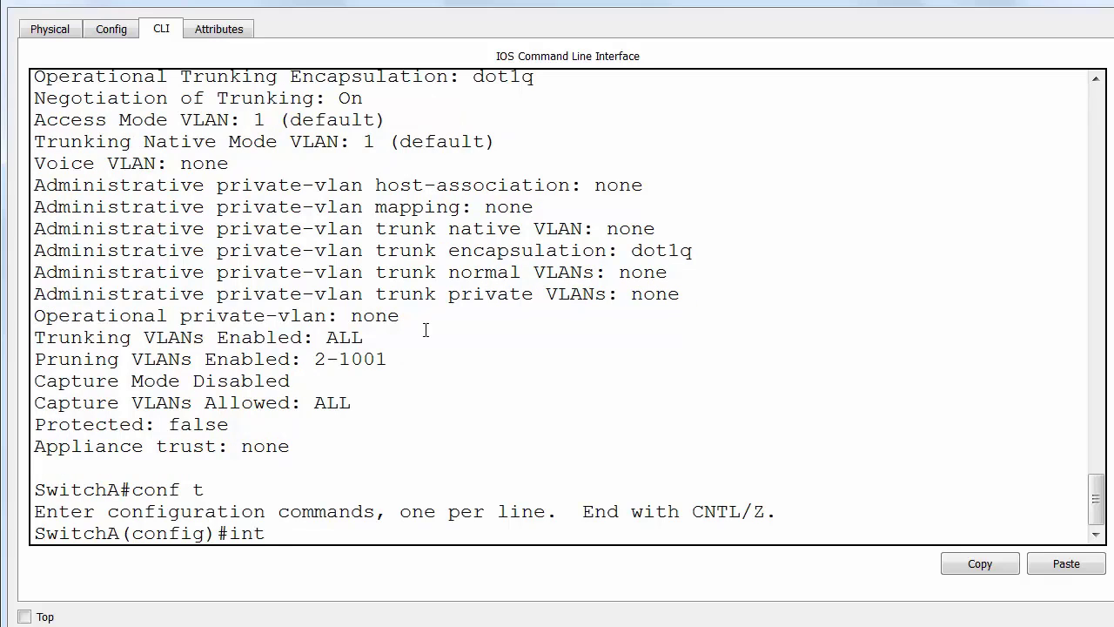
pyautogui.write(' g0/1')
pyautogui.press('Return')
# Build the switchport trunk native vlan command for g0/1 on SwitchA and query which VLAN IDs it accepts.
pyautogui.write('s')
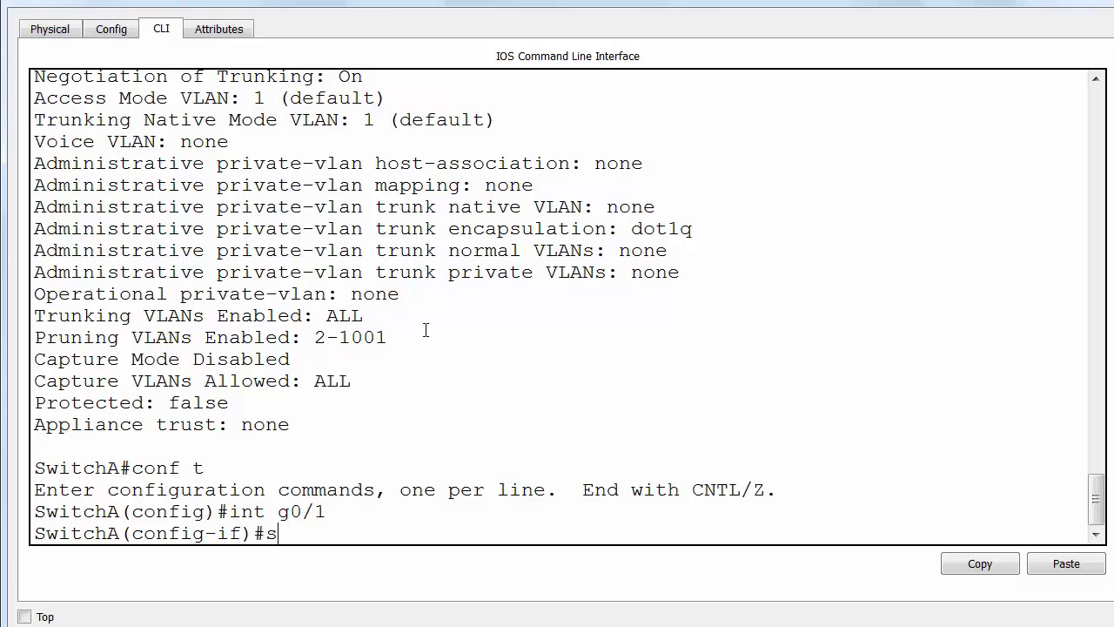
pyautogui.write('w')
pyautogui.press('Tab')
pyautogui.write('tr')
pyautogui.press('Tab')
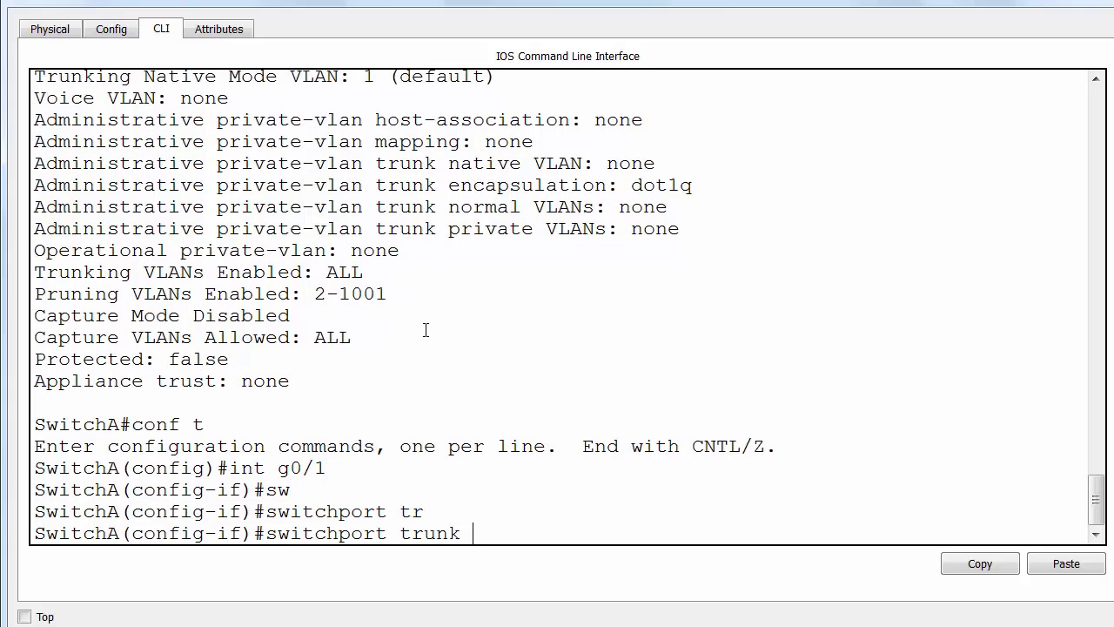
pyautogui.write('nat')
pyautogui.press('Tab')
pyautogui.write('vlan ?')
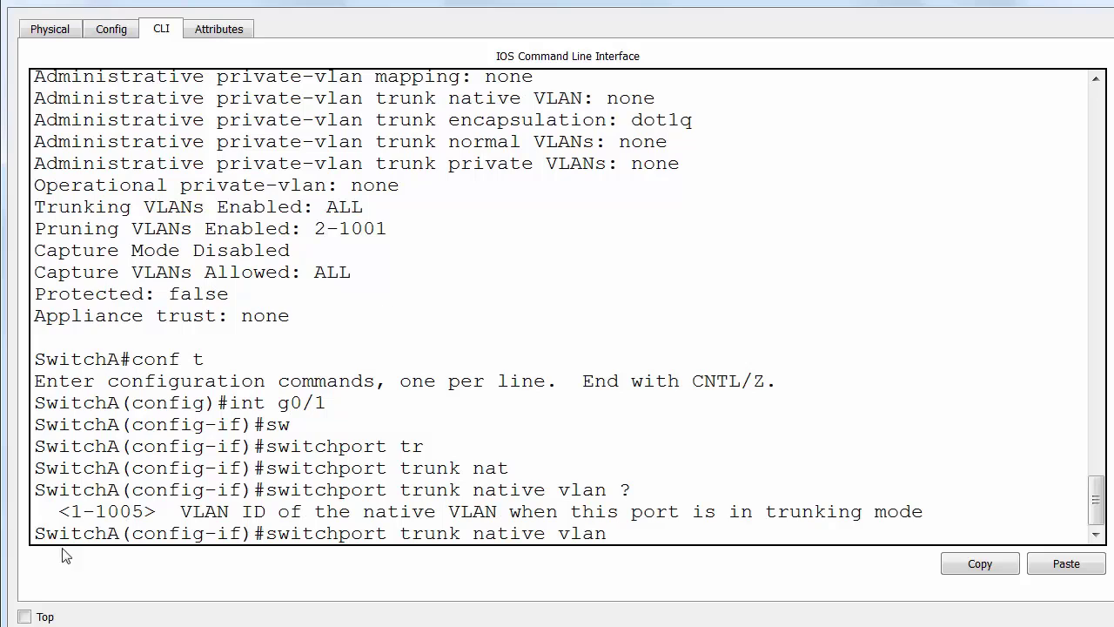
pyautogui.moveTo(59, 512); pyautogui.dragTo(160, 511)
pyautogui.click(649, 535)
# Set the trunk native VLAN of g0/1 on SwitchA to 5 and return to privileged EXEC mode.
pyautogui.write('5')
pyautogui.press('Return')
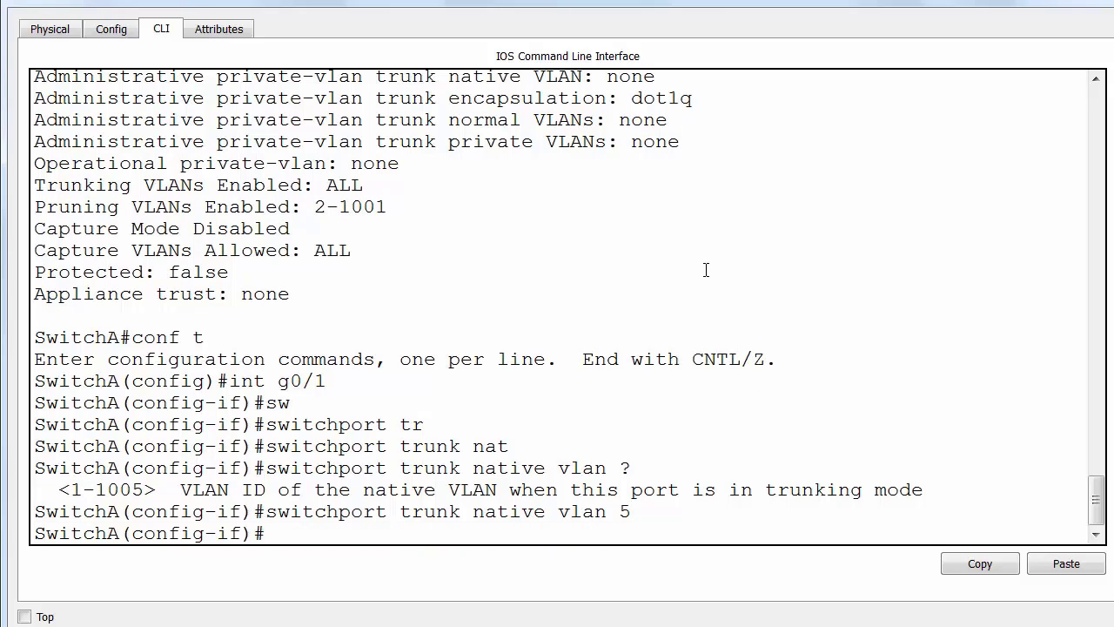
pyautogui.press('Return')
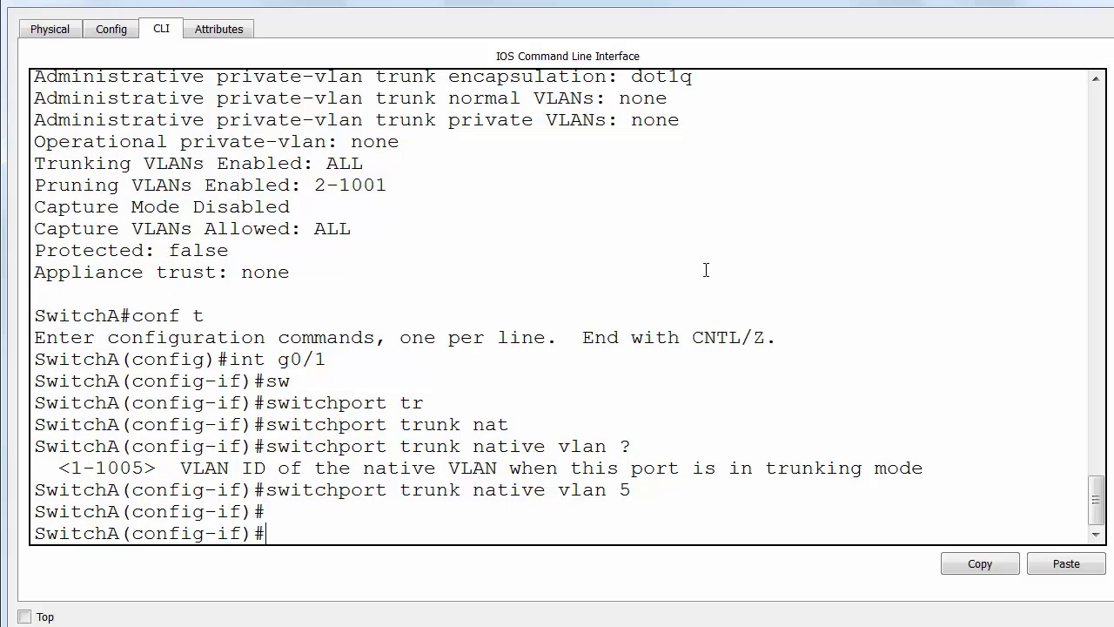
pyautogui.write('end')
pyautogui.press('Return')
pyautogui.press('Return')
pyautogui.press('Return')
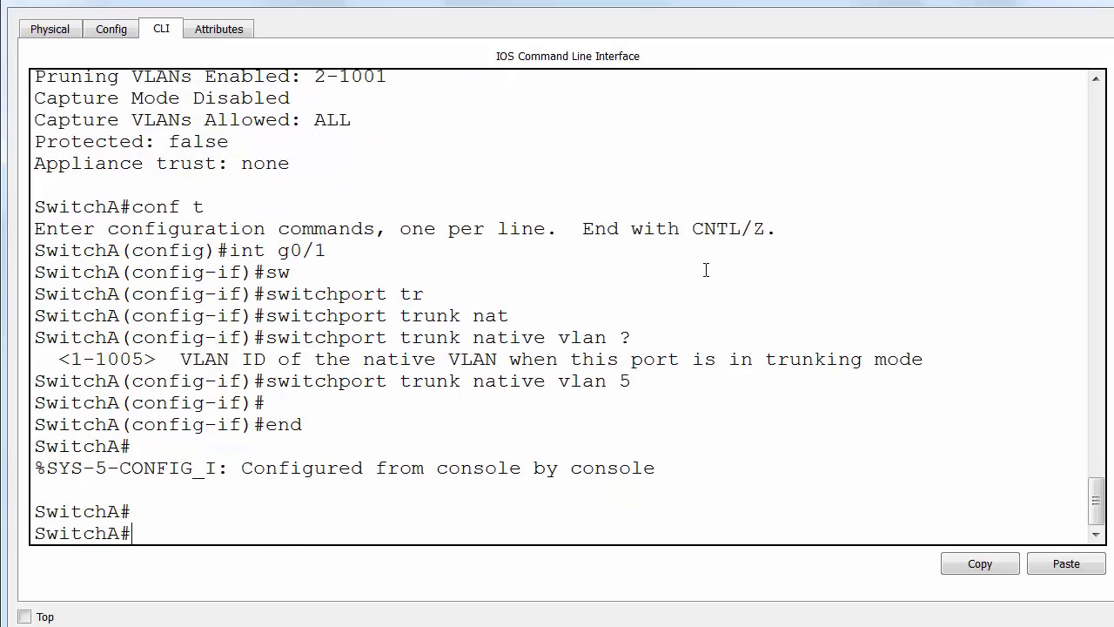
# Display the switchport details of g0/1 on SwitchA again and check its trunking native VLAN.
pyautogui.write('show int g')
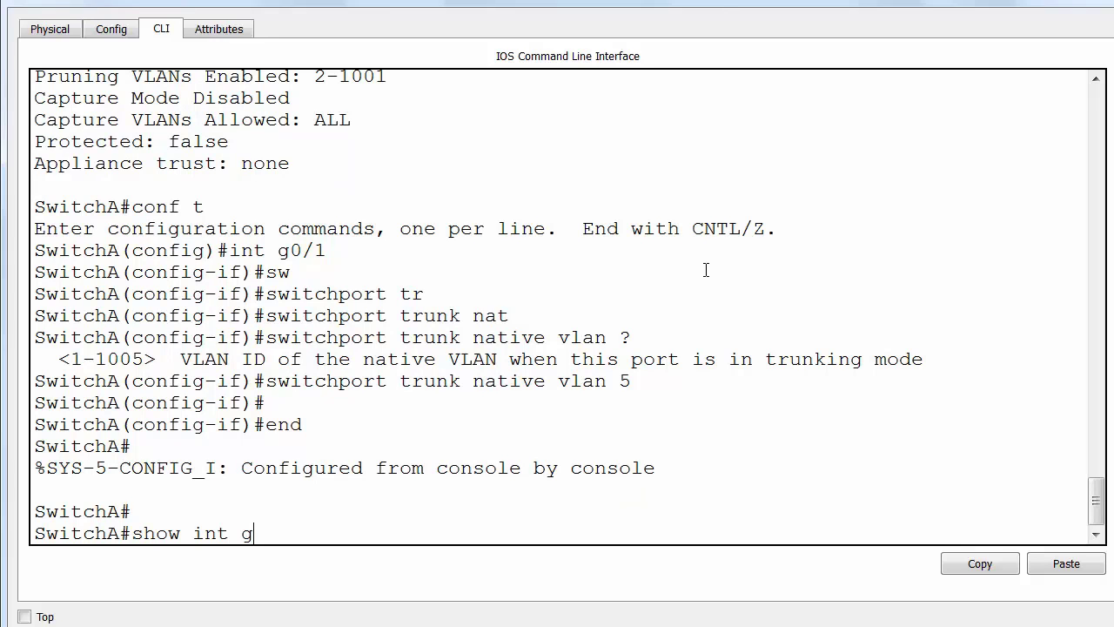
pyautogui.write('0/1 sw')
pyautogui.press('Return')
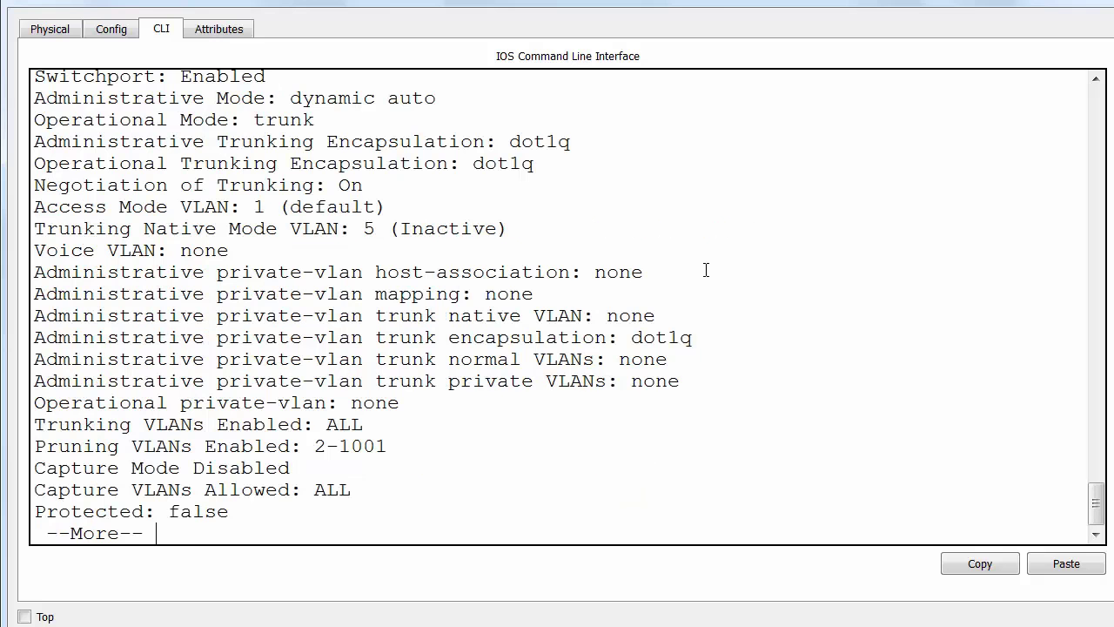
pyautogui.moveTo(35, 229); pyautogui.dragTo(529, 236)
pyautogui.press('space')
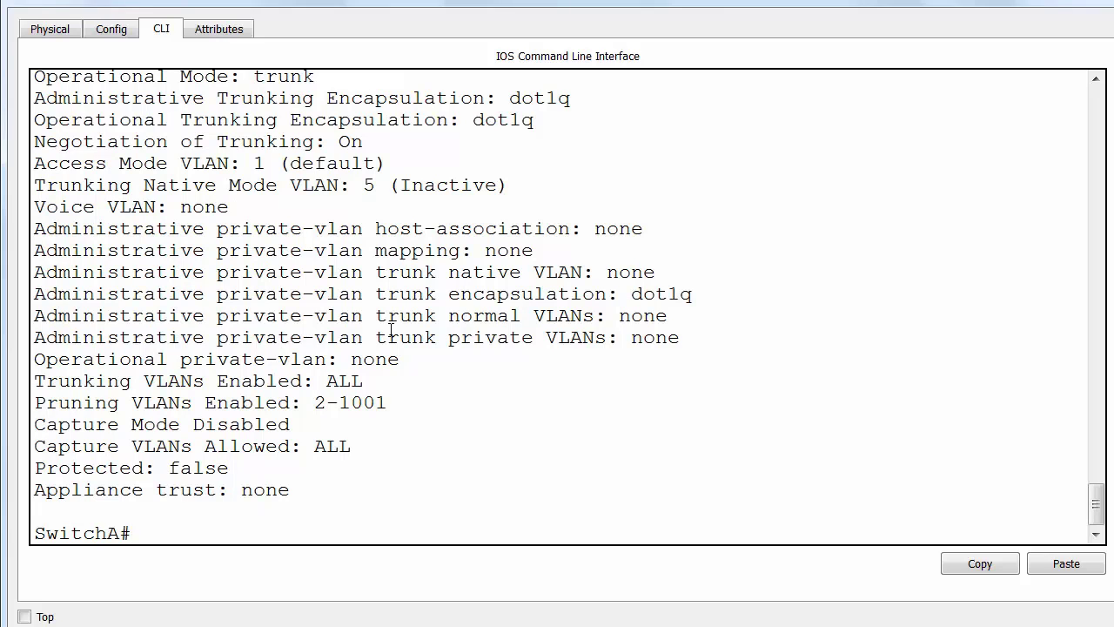
# Create VLAN 5 on SwitchA and return to privileged EXEC mode.
pyautogui.write('conf t')
pyautogui.press('Return')
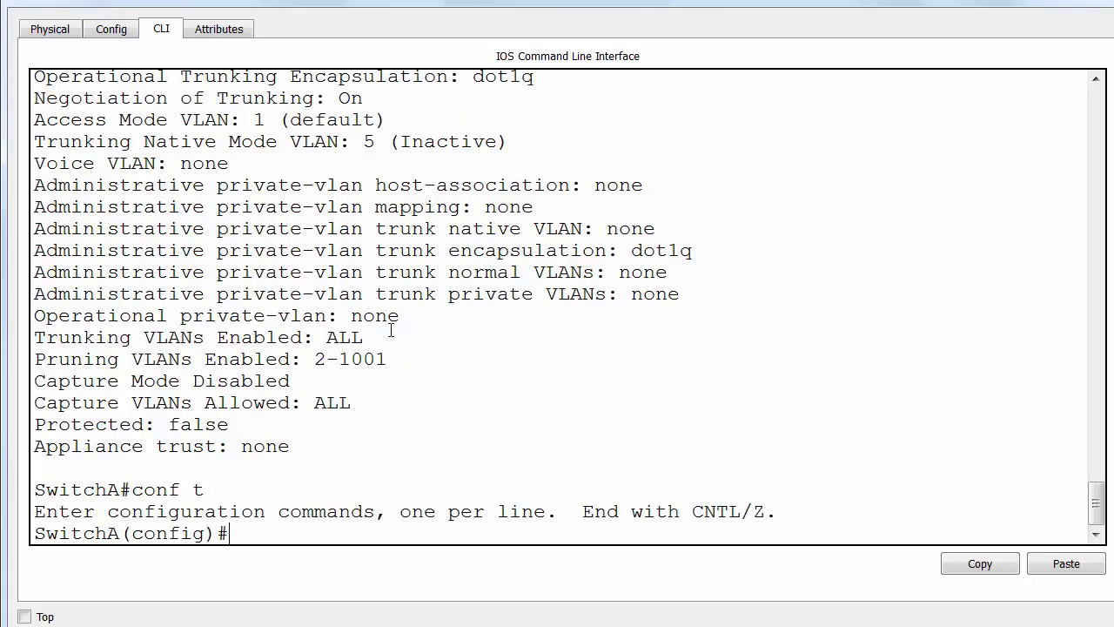
pyautogui.write('vlan 5')
pyautogui.press('Return')
pyautogui.write('end')
pyautogui.press('Return')
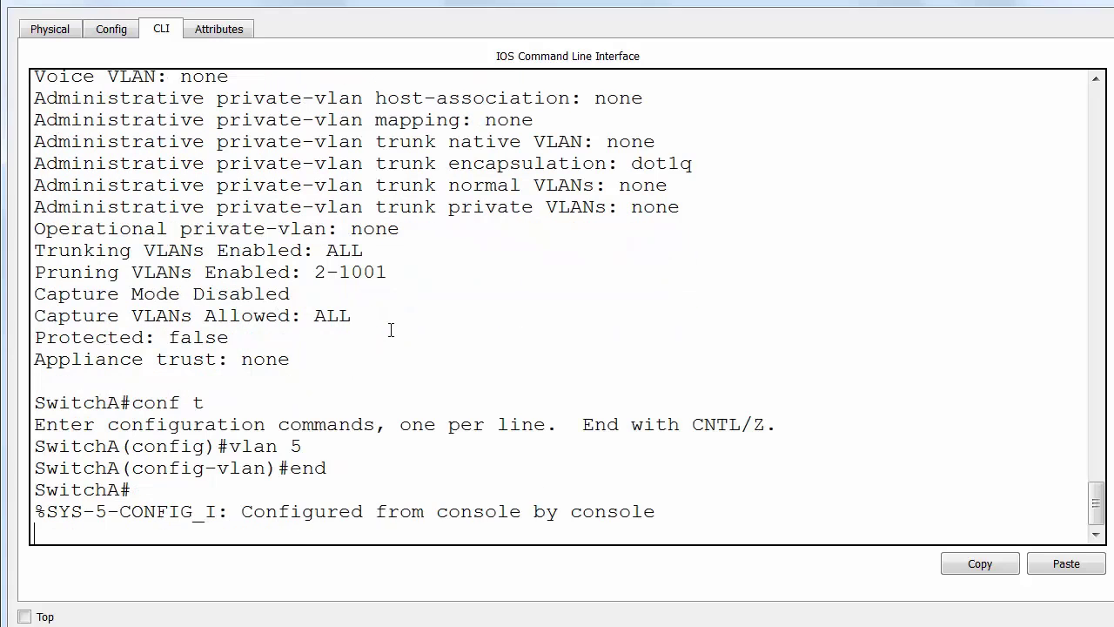
pyautogui.press('Return')
pyautogui.press('Return')
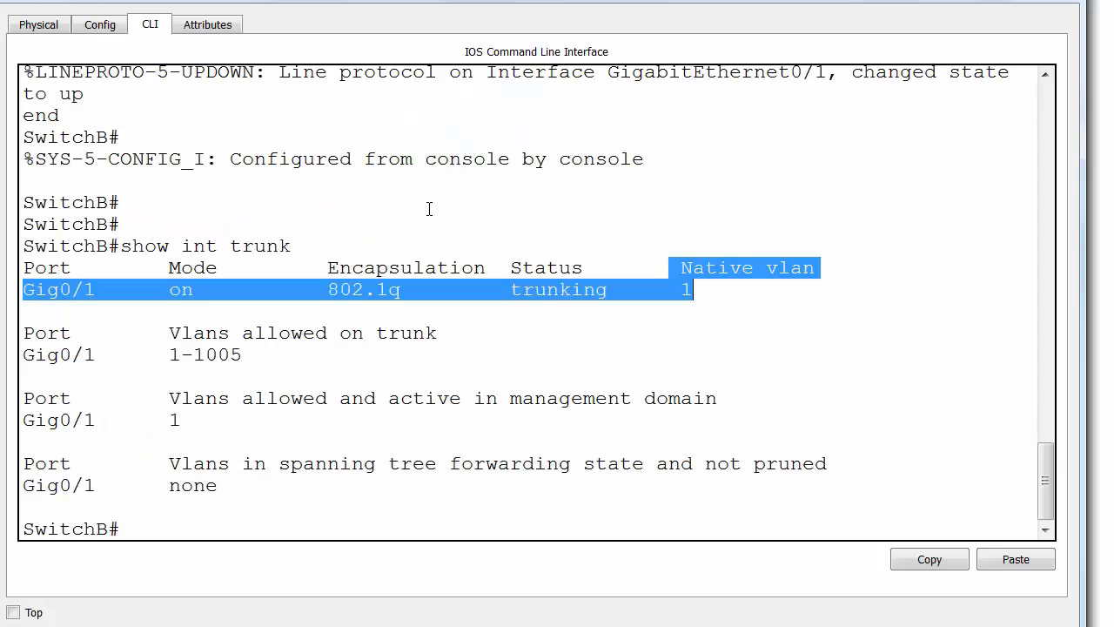
# Display the interface trunk information on SwitchB again.
pyautogui.click(479, 446)
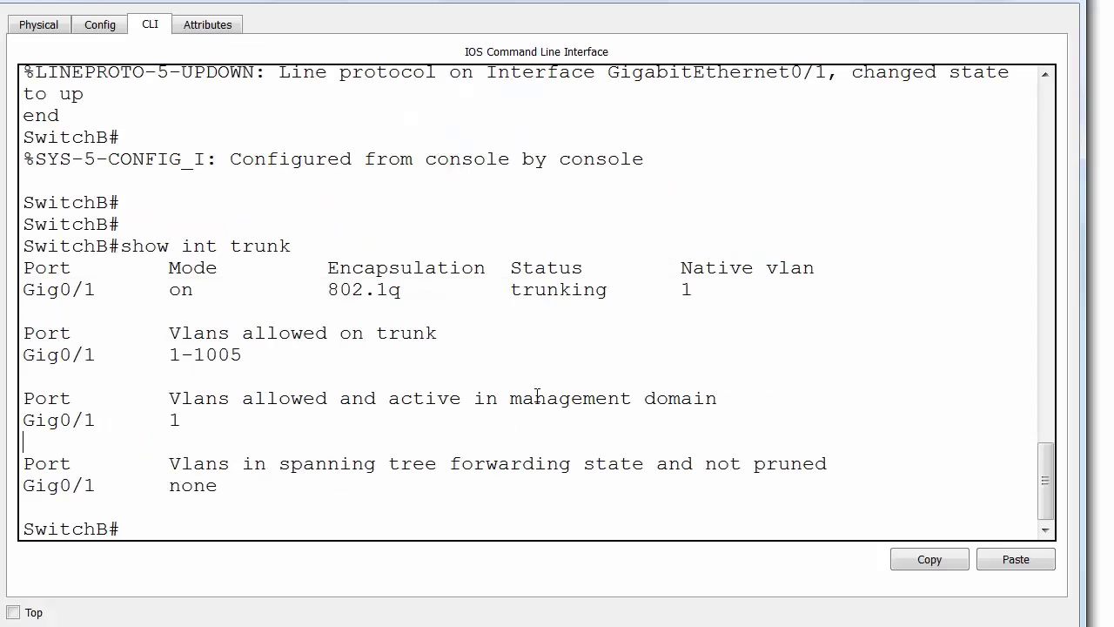
pyautogui.press('Return')
pyautogui.press('Return')
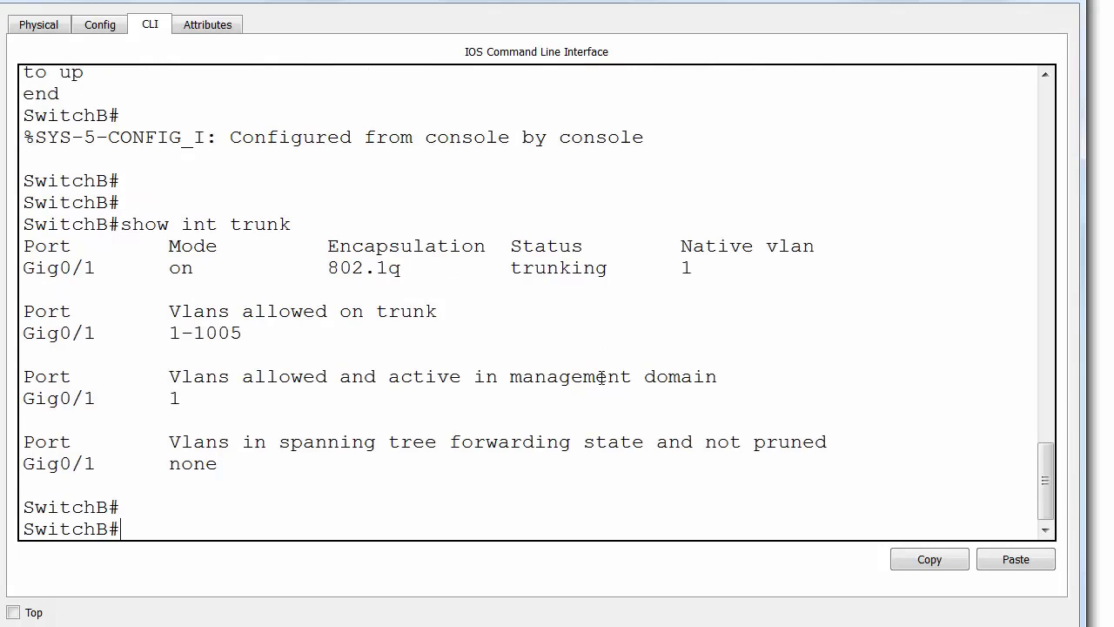
pyautogui.press('Up')
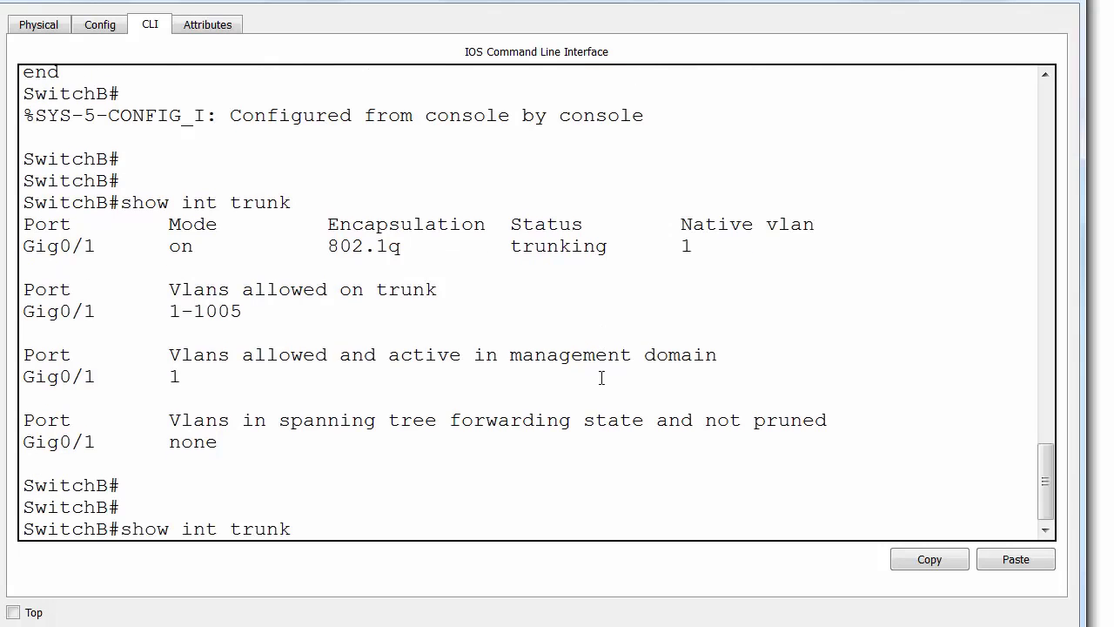
pyautogui.press('Return')
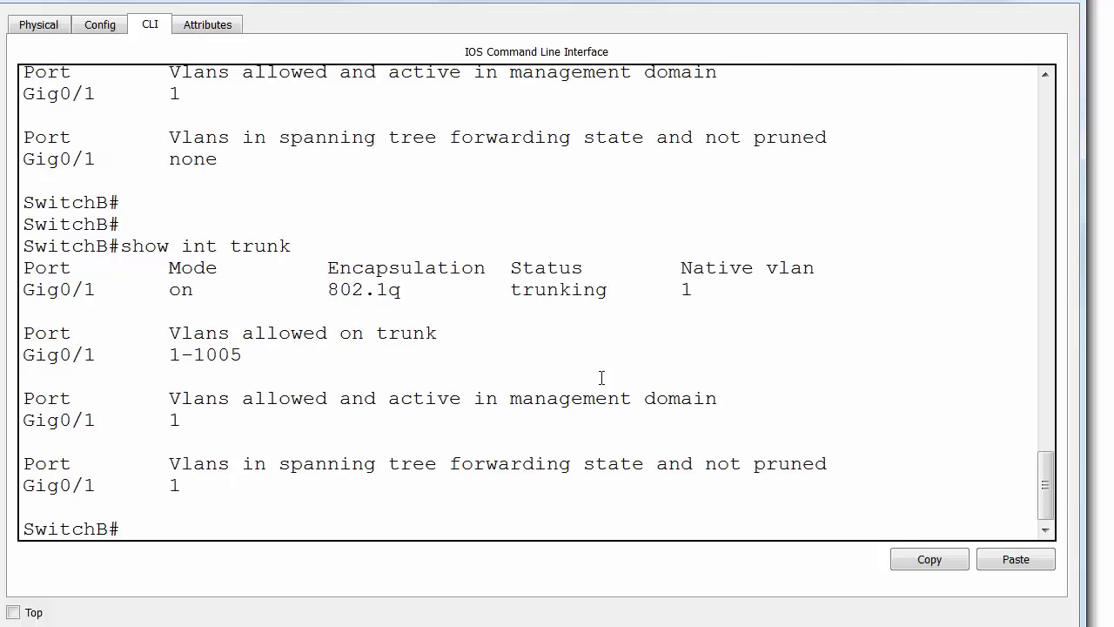
# Display the switchport details of interface g0/1 on SwitchB and examine the Trunking Native Mode VLAN line.
pyautogui.write('show int g0/1 sw')
pyautogui.press('Return')
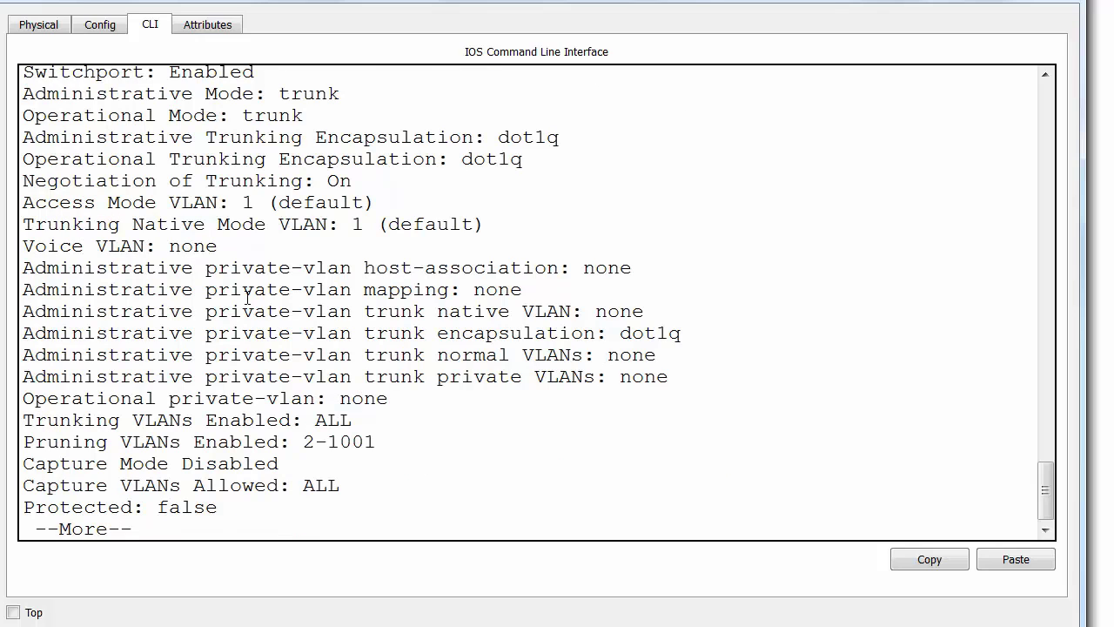
pyautogui.moveTo(32, 224); pyautogui.dragTo(468, 246)
pyautogui.click(429, 351)
pyautogui.press('space')
# Set the trunk native VLAN of interface g0/1 on SwitchB to 5 and return to privileged EXEC mode.
pyautogui.write('nf t')
pyautogui.press('Return')
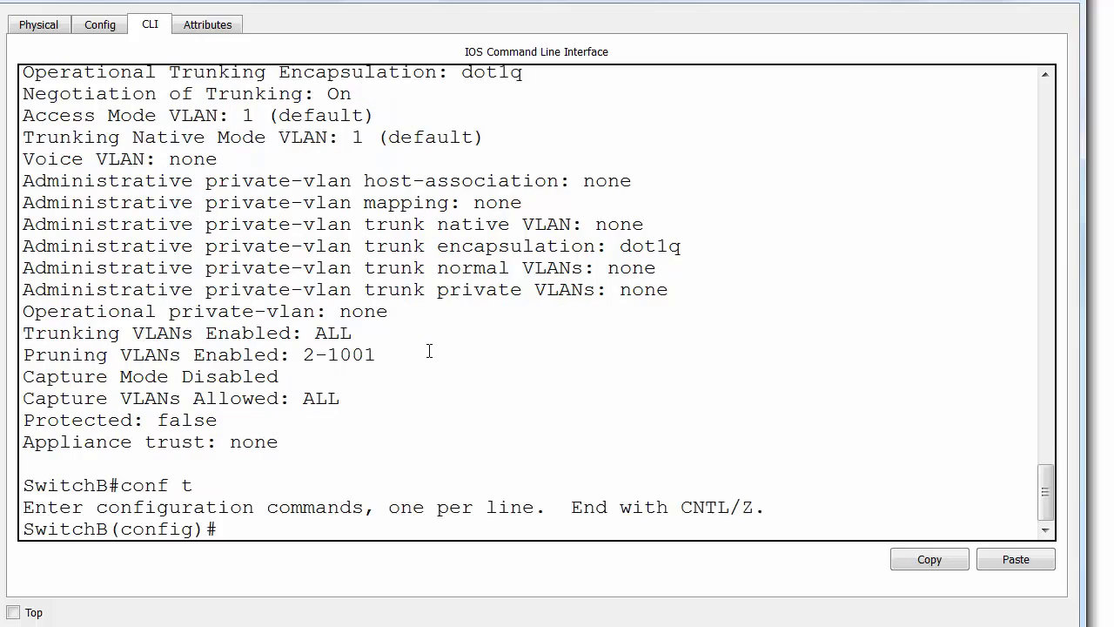
pyautogui.write('int g0/1')
pyautogui.press('Return')
pyautogui.write('sw tr')
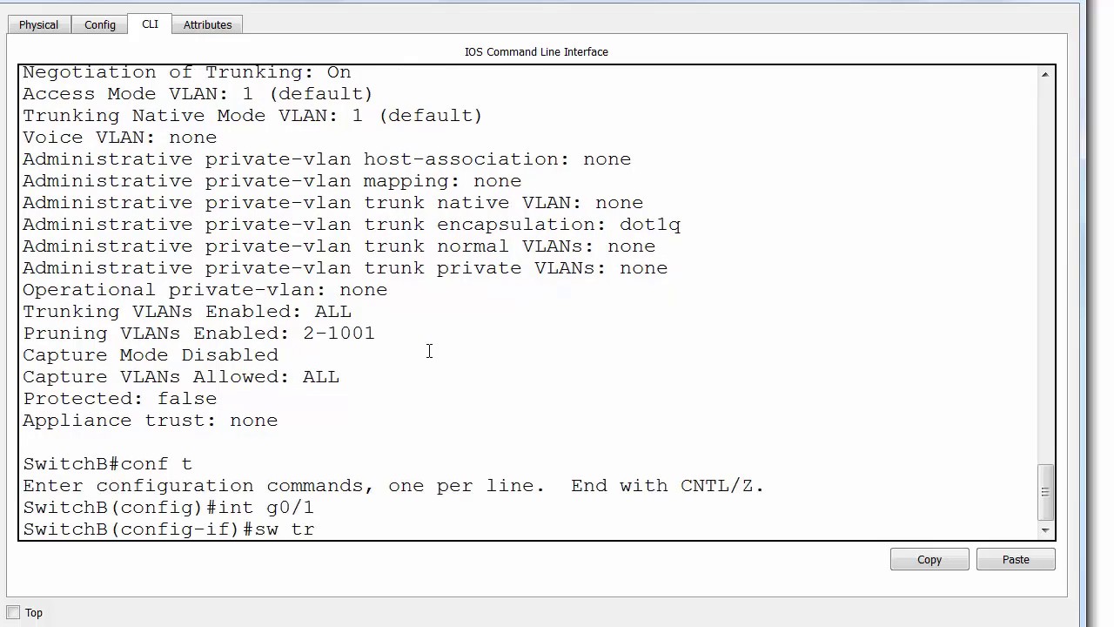
pyautogui.write(' nat vlan 5')
pyautogui.press('Return')
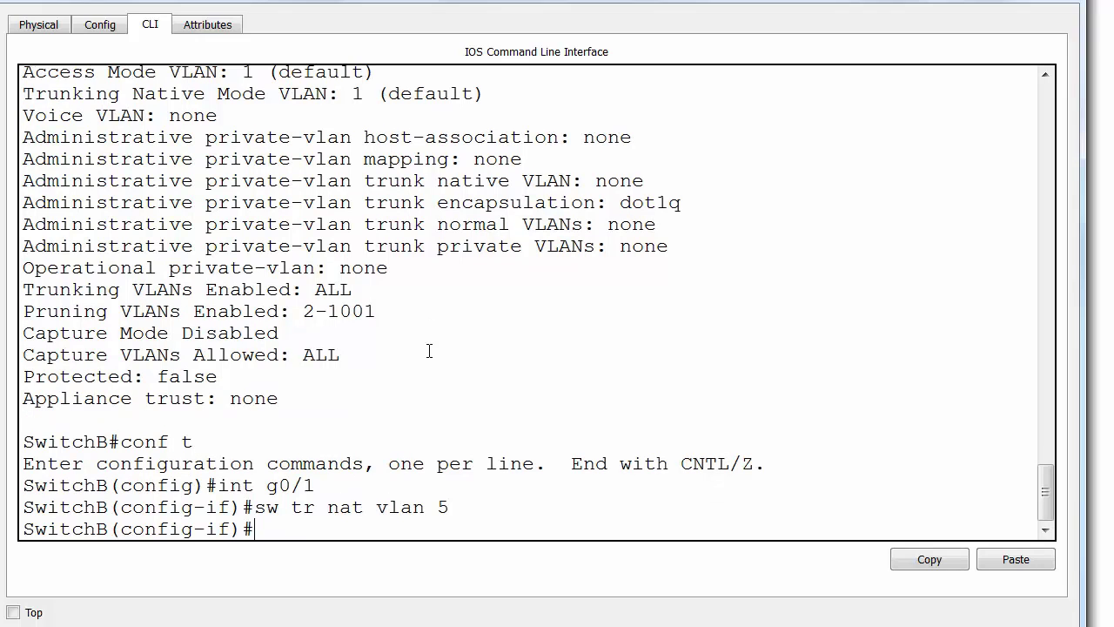
pyautogui.press('Return')
pyautogui.press('Return')
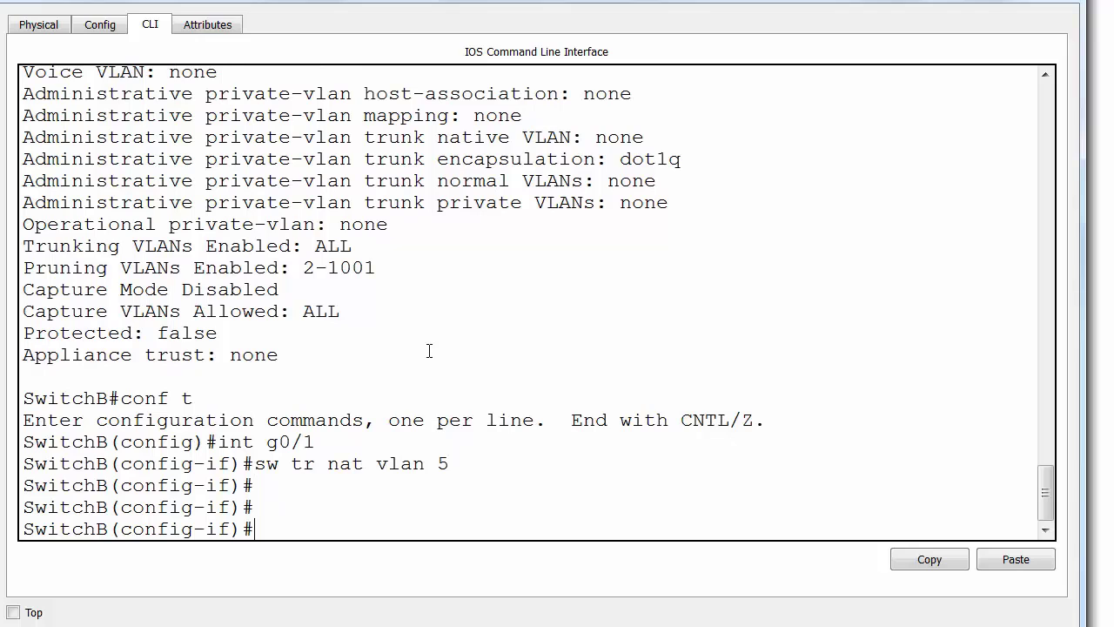
pyautogui.write('end')
pyautogui.press('Return')
pyautogui.press('Return')
pyautogui.press('Return')
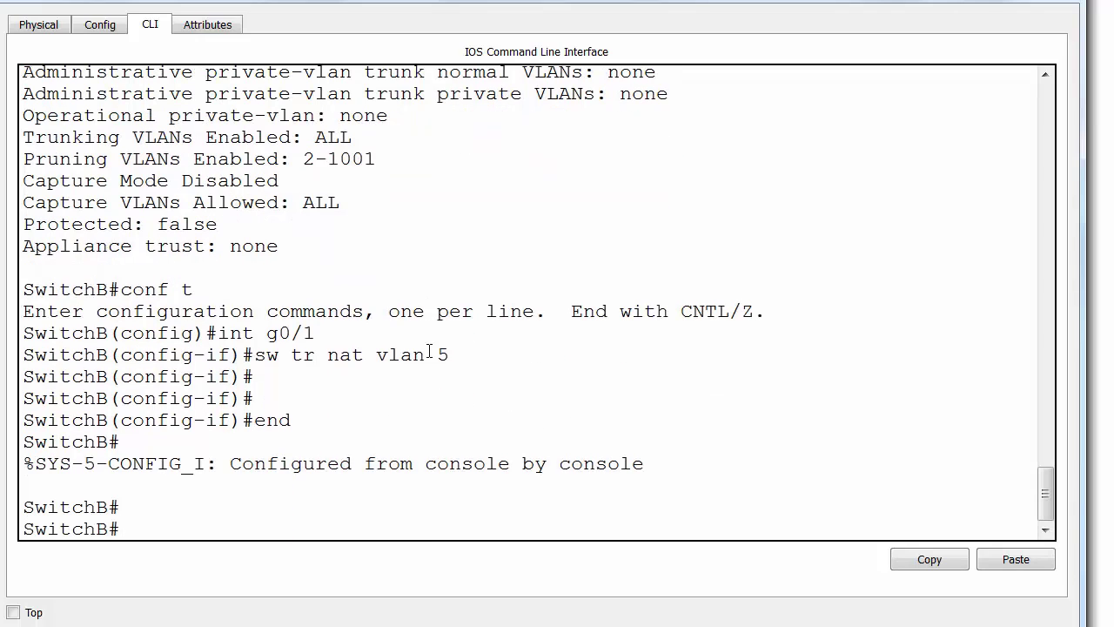
# Display SwitchB's interface trunk information to check the native VLAN of Gig0/1.
pyautogui.write('show int trunk')
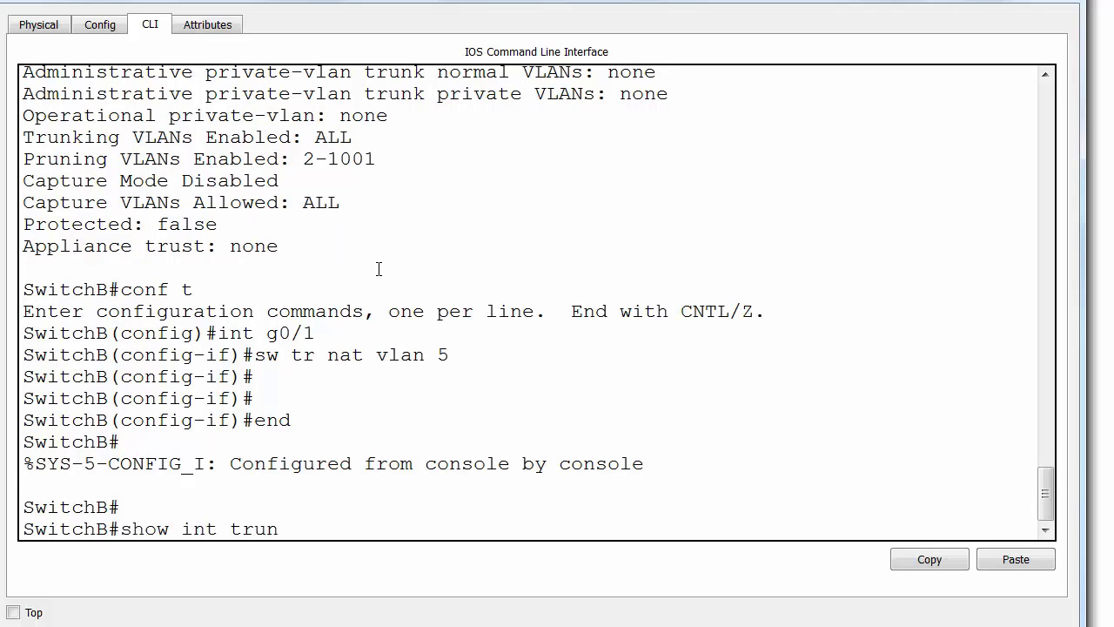
pyautogui.press('Return')
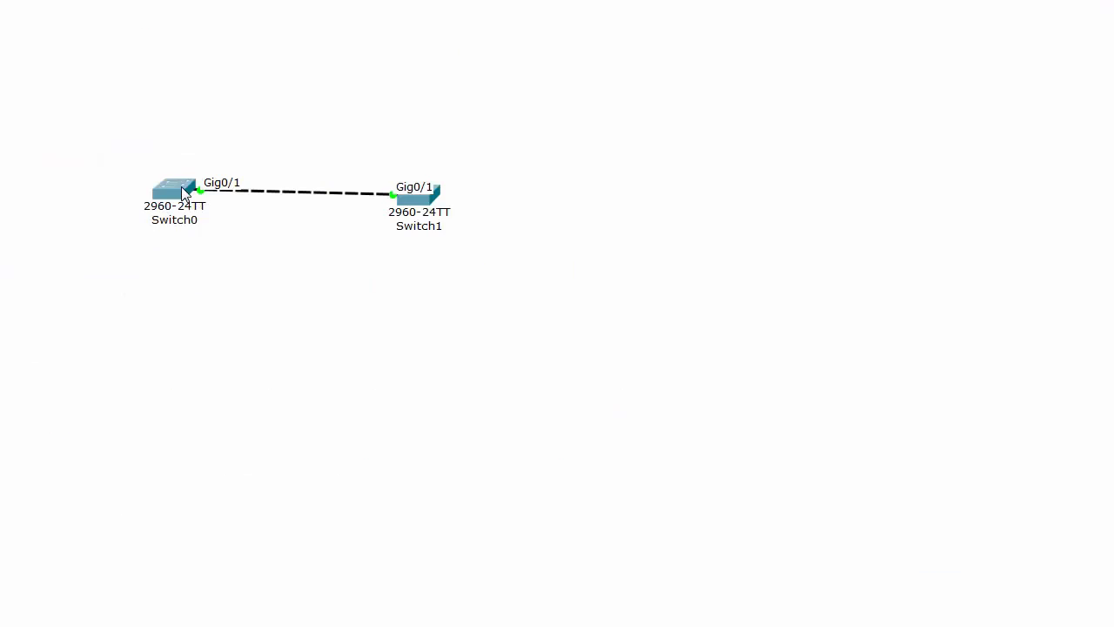
# Open Switch0's command line, examine the latest CDP message about GigabitEthernet0/1, and return to a fresh prompt.
pyautogui.click(183, 189)
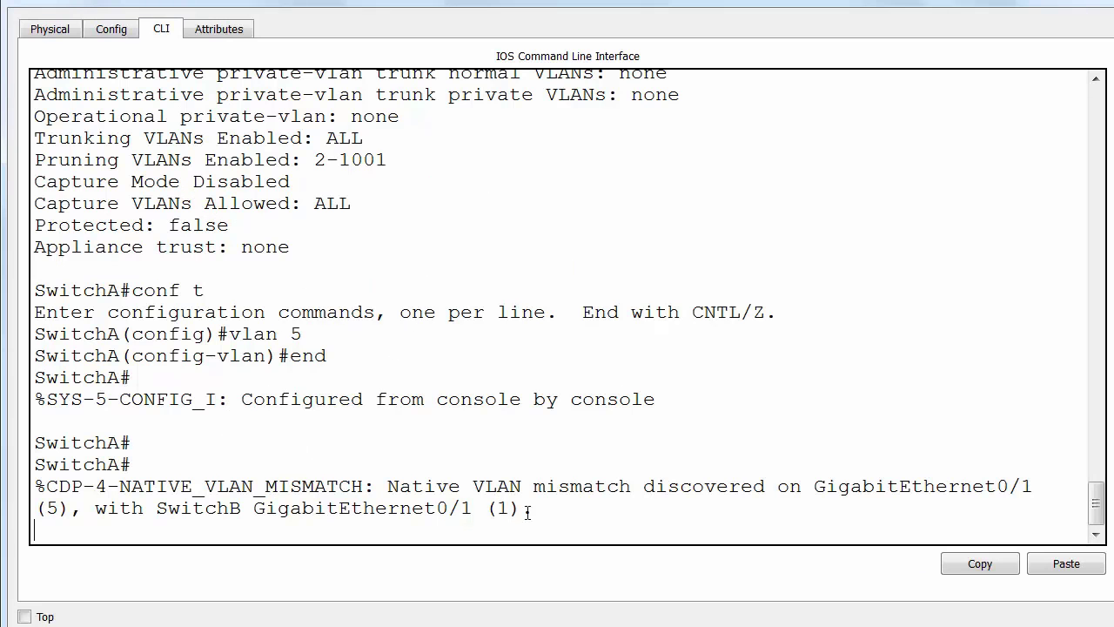
pyautogui.moveTo(527, 510); pyautogui.dragTo(35, 486)
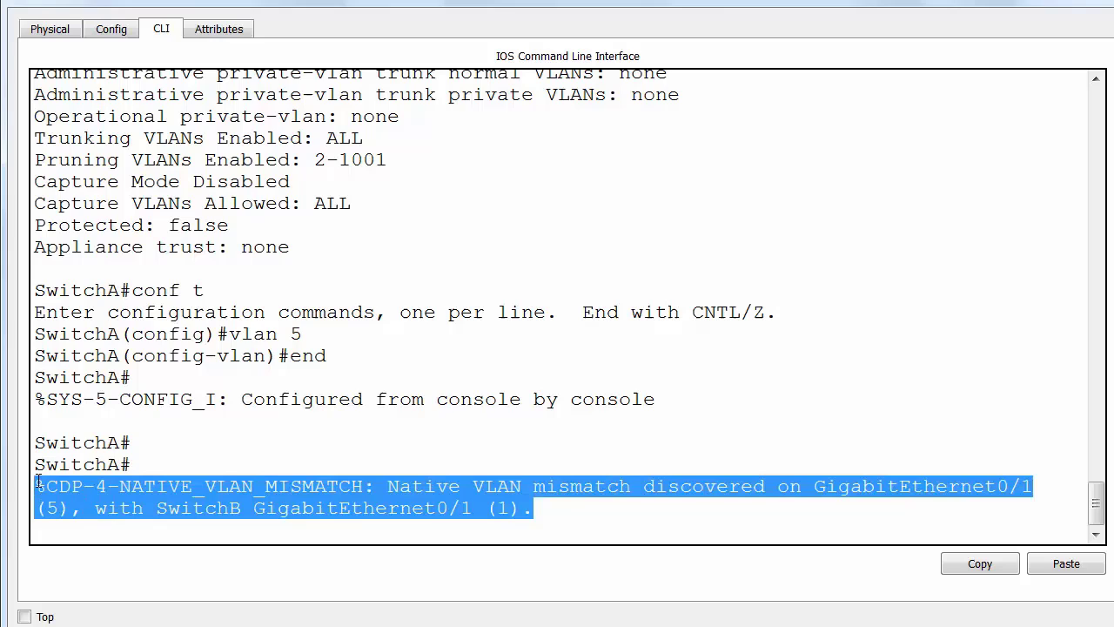
pyautogui.click(446, 411)
pyautogui.press('Return')
pyautogui.press('Return')
pyautogui.press('Return')
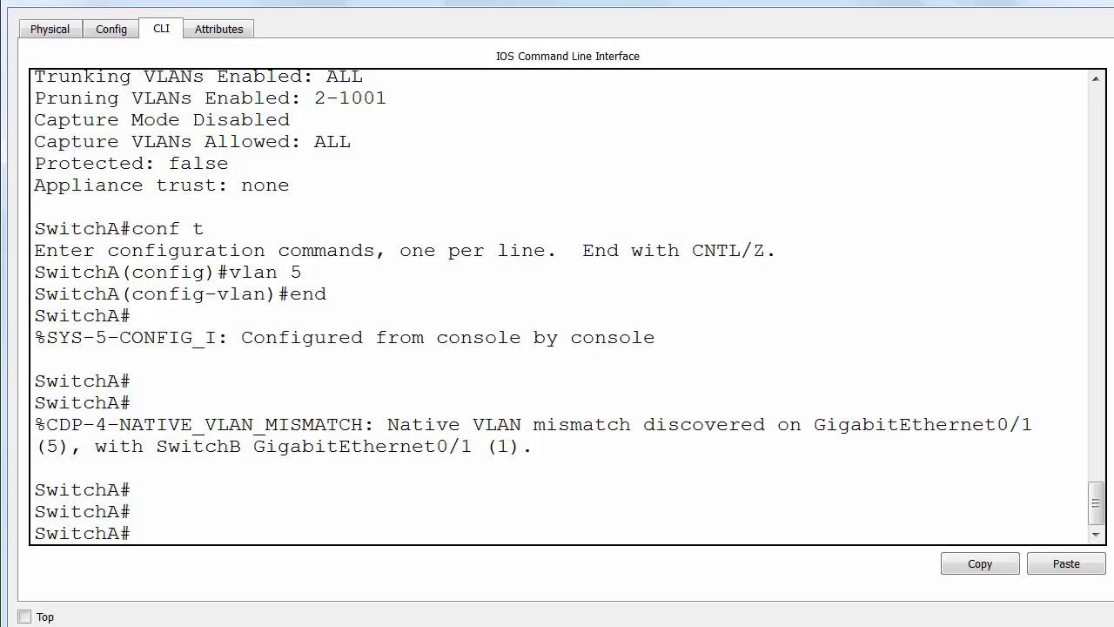
# Try to create VLANs 10-20 on SwitchA with a single VLAN range command in global configuration mode.
pyautogui.press('Return')
pyautogui.press('Return')
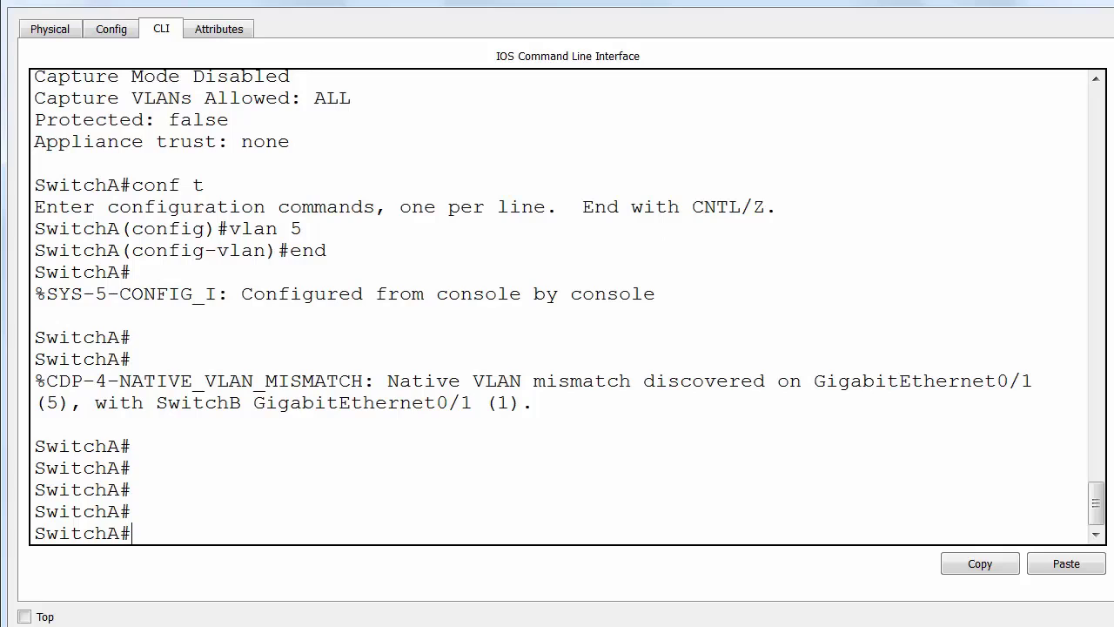
pyautogui.write('conf t')
pyautogui.press('Return')
pyautogui.write('vlan')
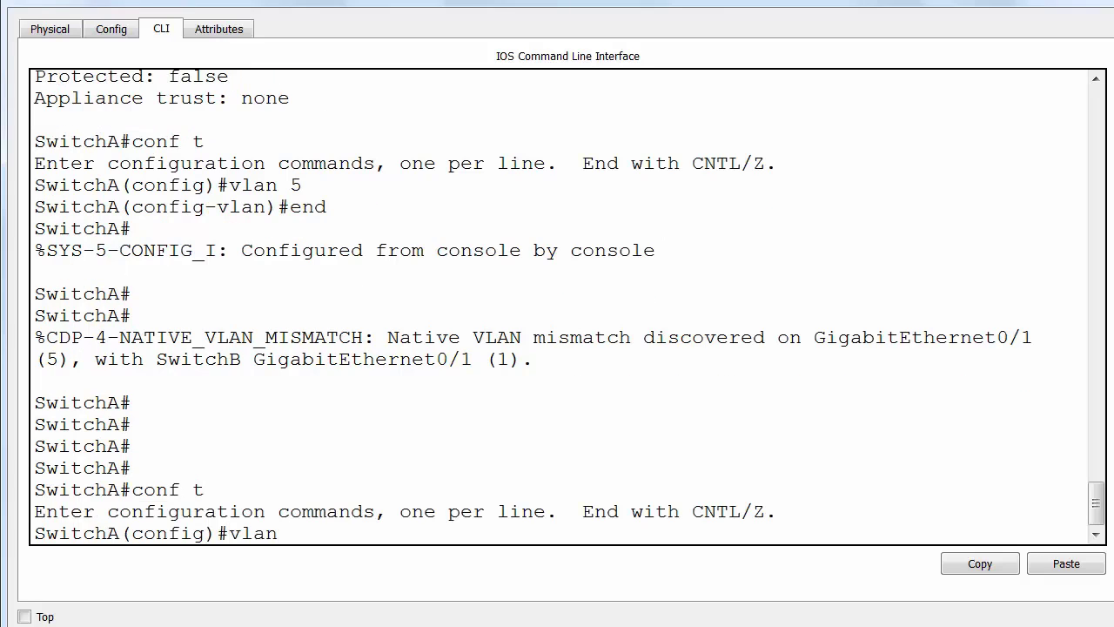
pyautogui.write(' 10-20')
pyautogui.press('Return')
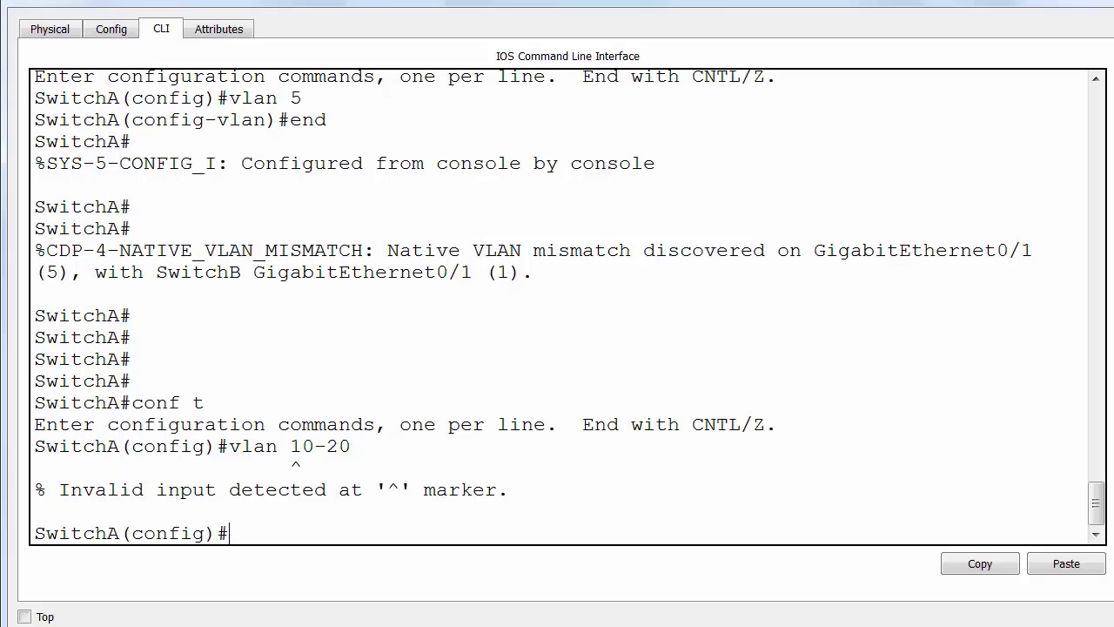
# Check the context help for the vlan command's ID syntax around 10 and 10-, and retry the range 10-20.
pyautogui.write('vlan ?10?')
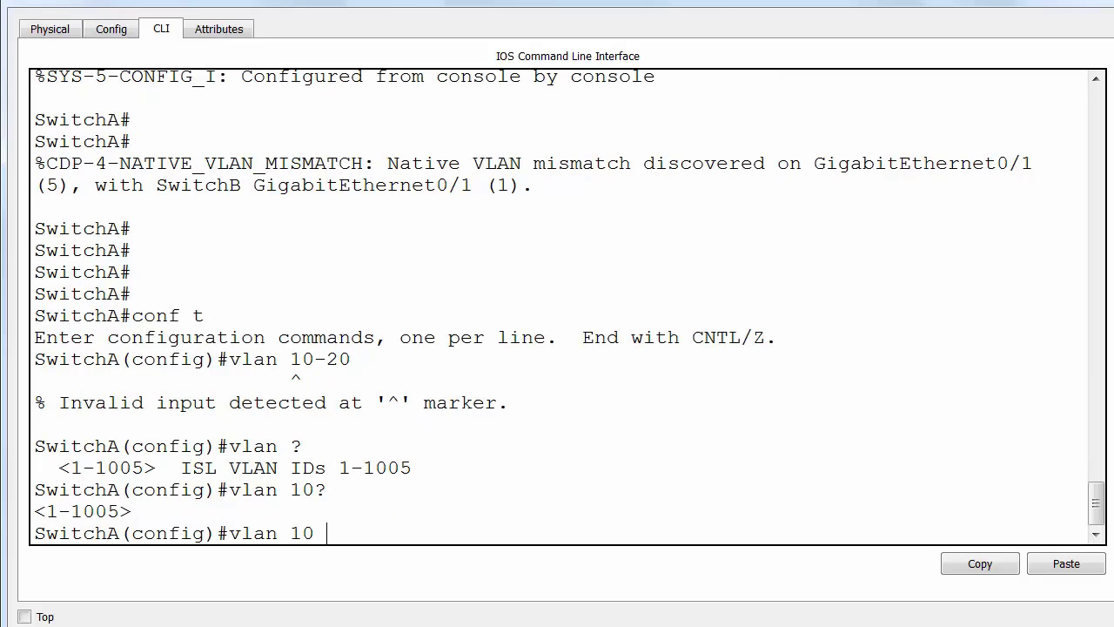
pyautogui.write(' ?')
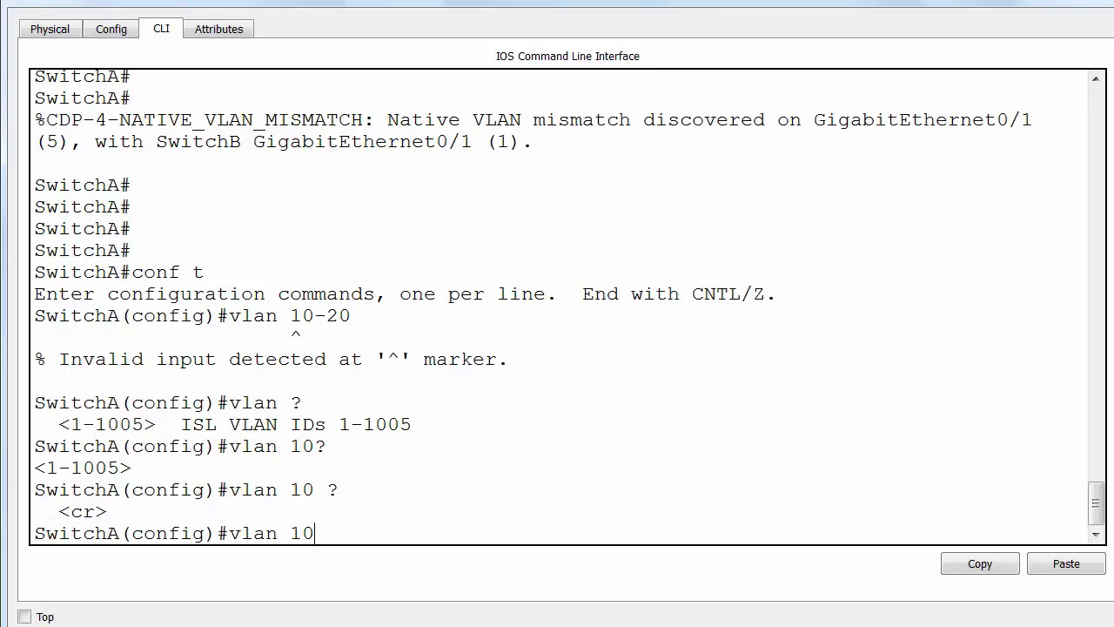
pyautogui.write('-?')
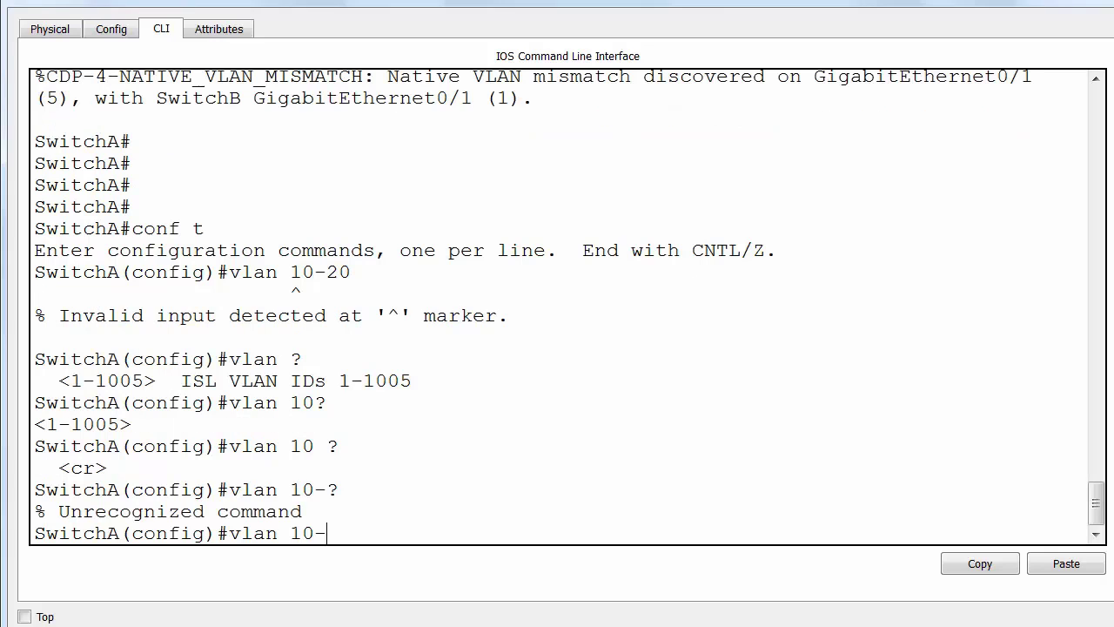
pyautogui.press('BackSpace')
pyautogui.write('-20')
pyautogui.press('Return')
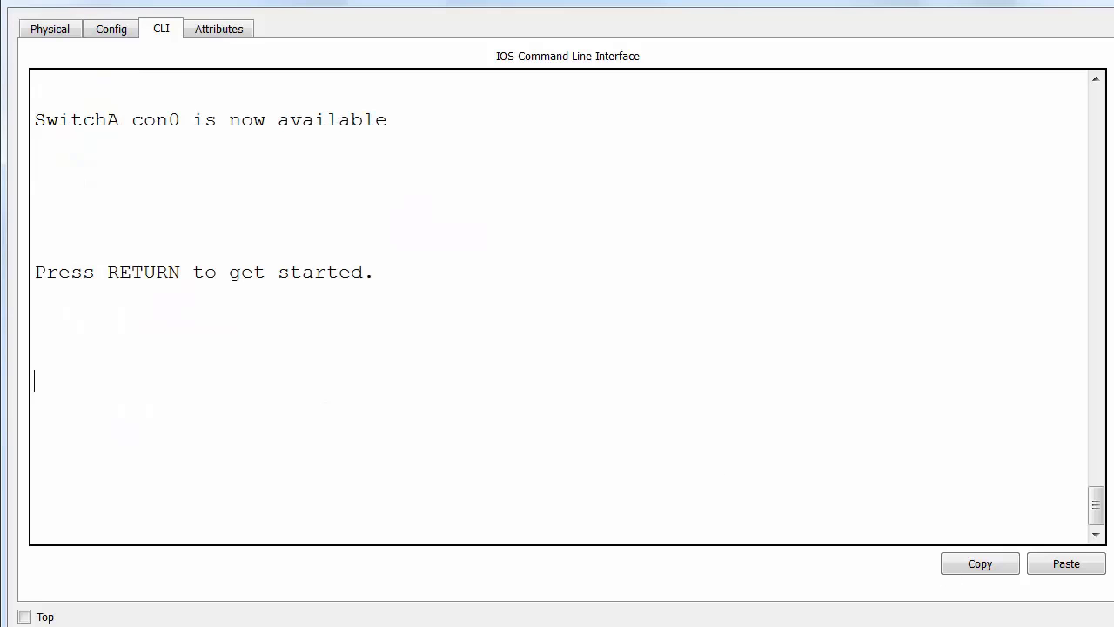
# Restart SwitchA's console session, enter global configuration mode, and try the VLAN range 10-20 once more.
pyautogui.press('Return')
pyautogui.press('Return')
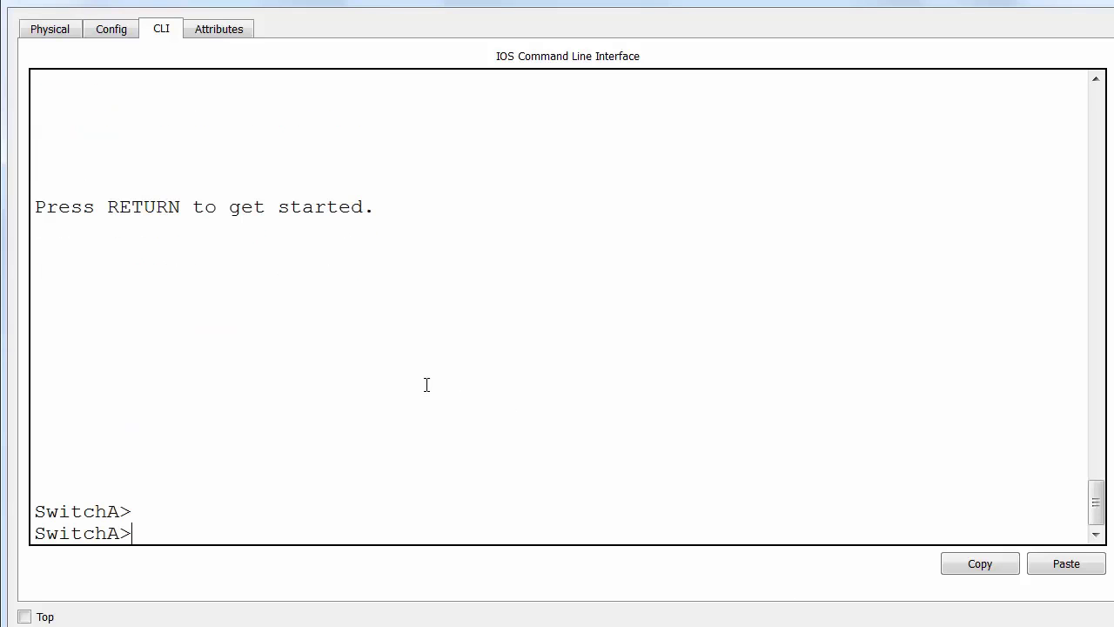
pyautogui.write('en')
pyautogui.press('Return')
pyautogui.write('conf t')
pyautogui.press('Return')
pyautogui.write('vlan 10-20')
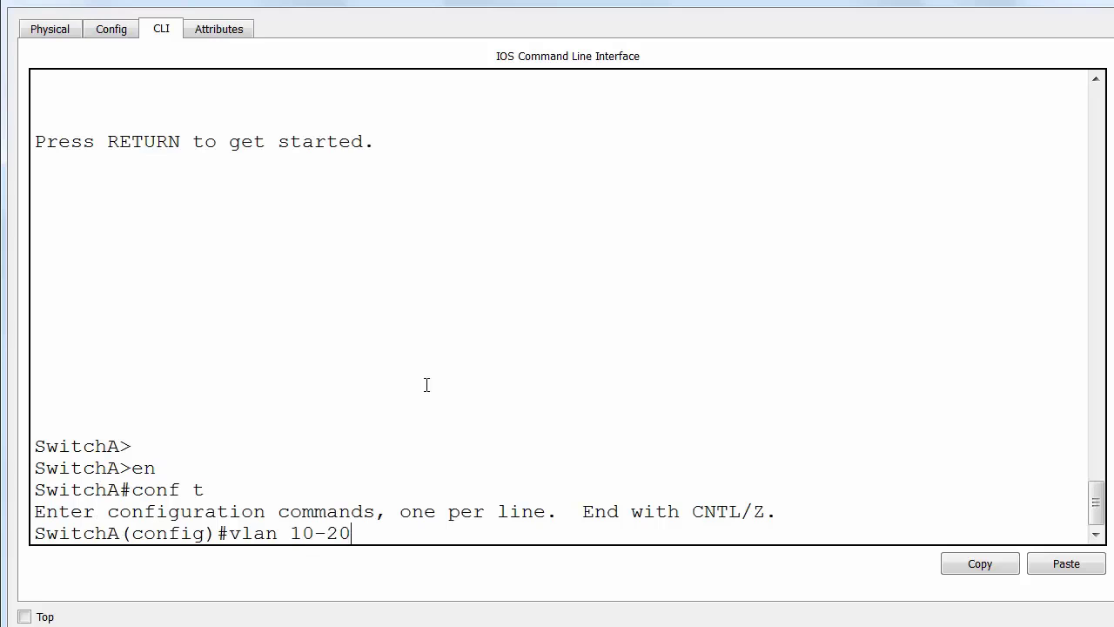
pyautogui.press('Return')
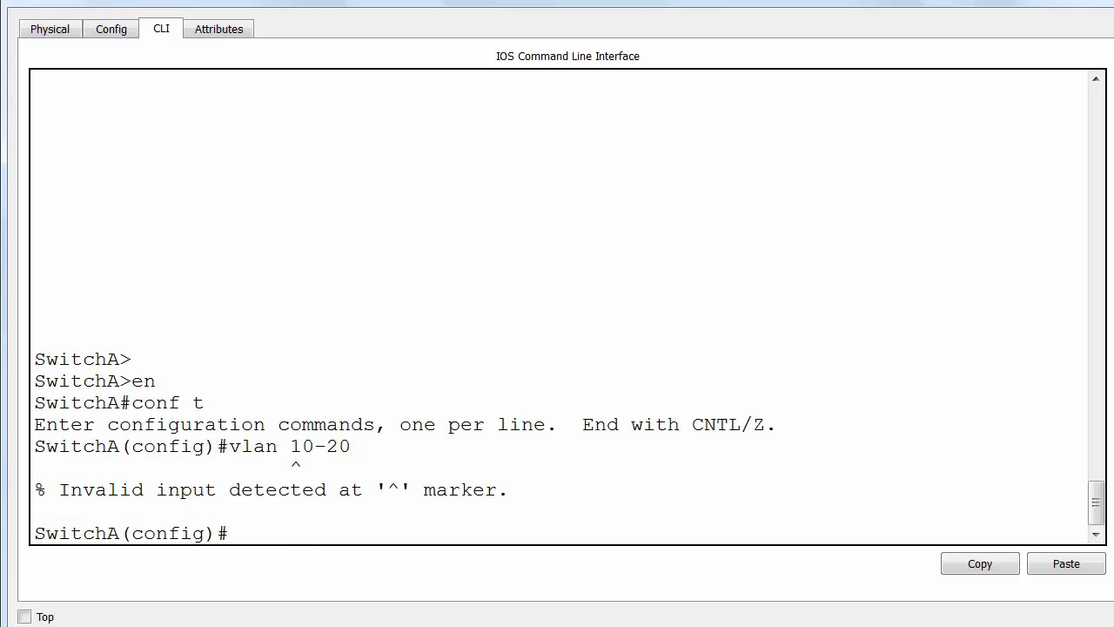
# Switch to the PuTTY session of the live switch, examine its vlan 10-20 command, and return to a fresh prompt.
pyautogui.hotkey('alt', 'Tab')
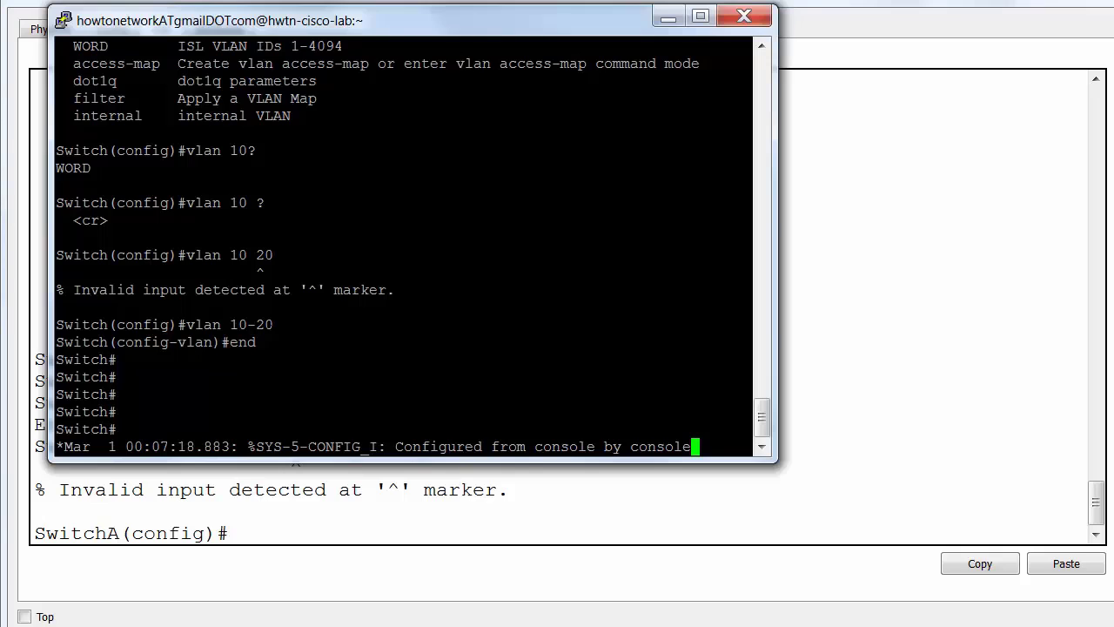
pyautogui.moveTo(752, 325); pyautogui.dragTo(52, 313)
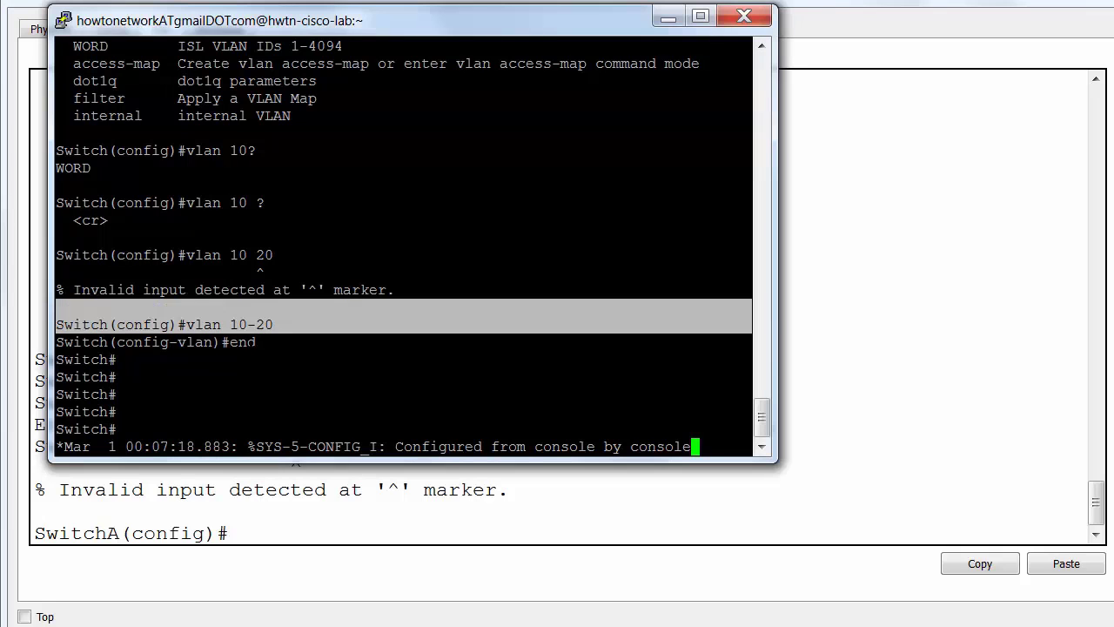
pyautogui.click(52, 314)
pyautogui.press('Return')
pyautogui.press('Return')
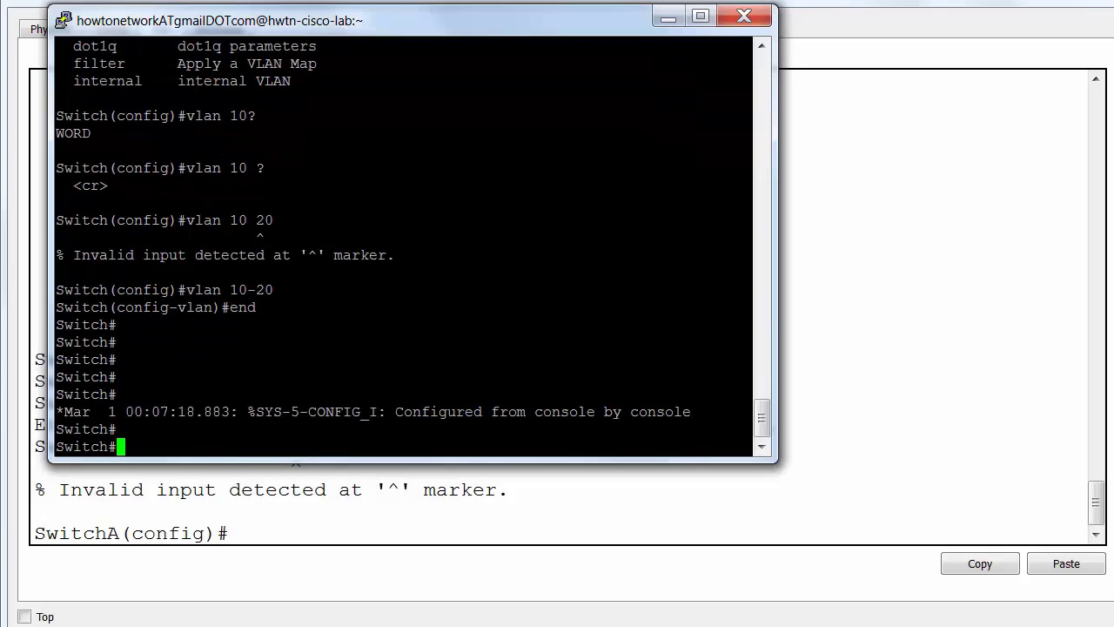
# Display the live switch's brief VLAN list, examine the entries for VLANs 10 to 20, and return to SwitchA's command line.
pyautogui.write('show vlan br')
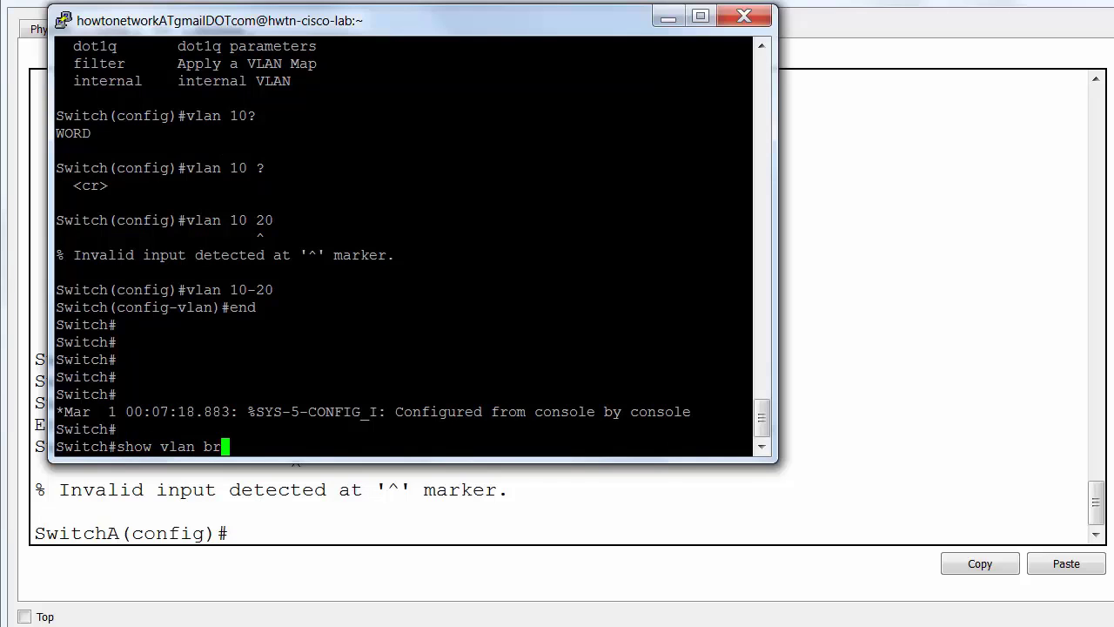
pyautogui.write('ief')
pyautogui.press('Return')
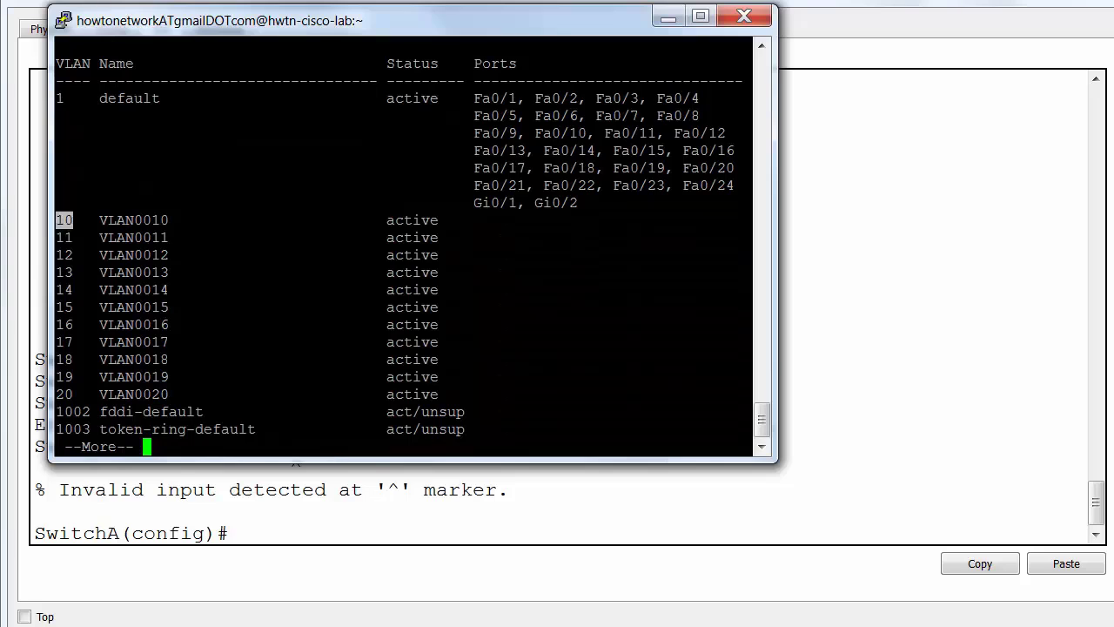
pyautogui.moveTo(56, 220); pyautogui.dragTo(378, 359)
pyautogui.moveTo(470, 357); pyautogui.dragTo(484, 396)
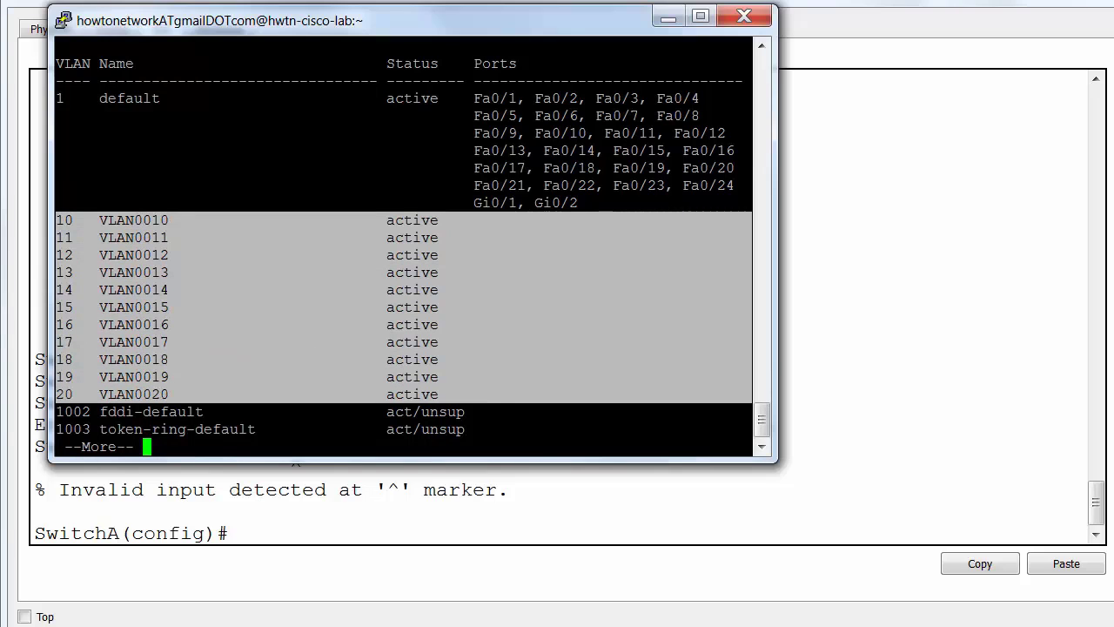
pyautogui.click(669, 17)
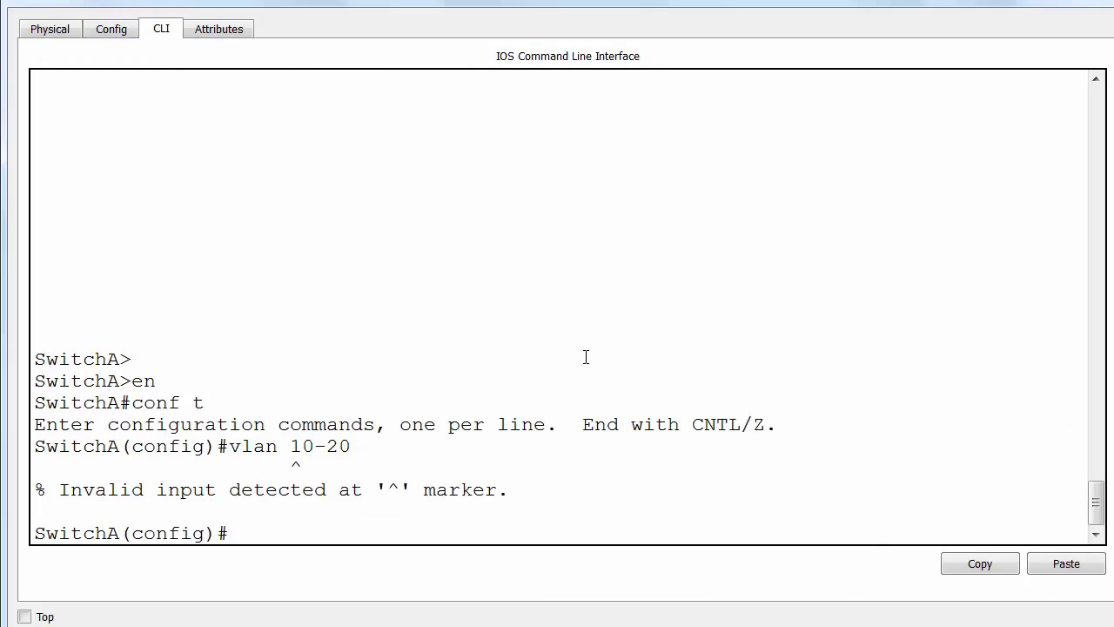
# Create VLANs 5, 10, 11 and 12 individually on SwitchA.
pyautogui.press('Return')
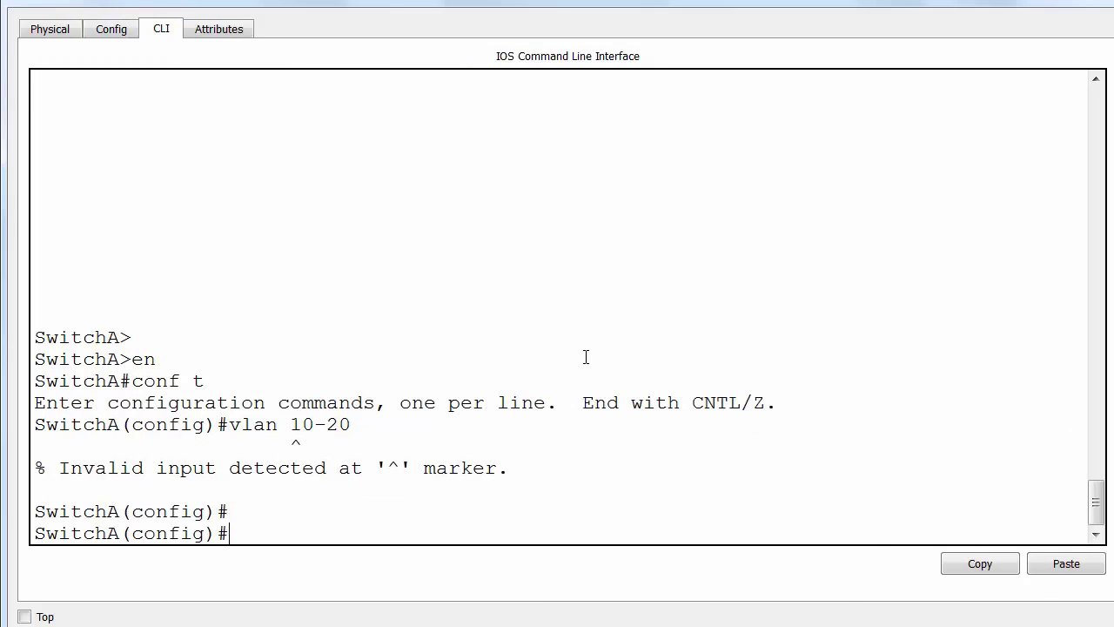
pyautogui.write('c')
pyautogui.press('BackSpace')
pyautogui.write('vlan 5')
pyautogui.press('Return')
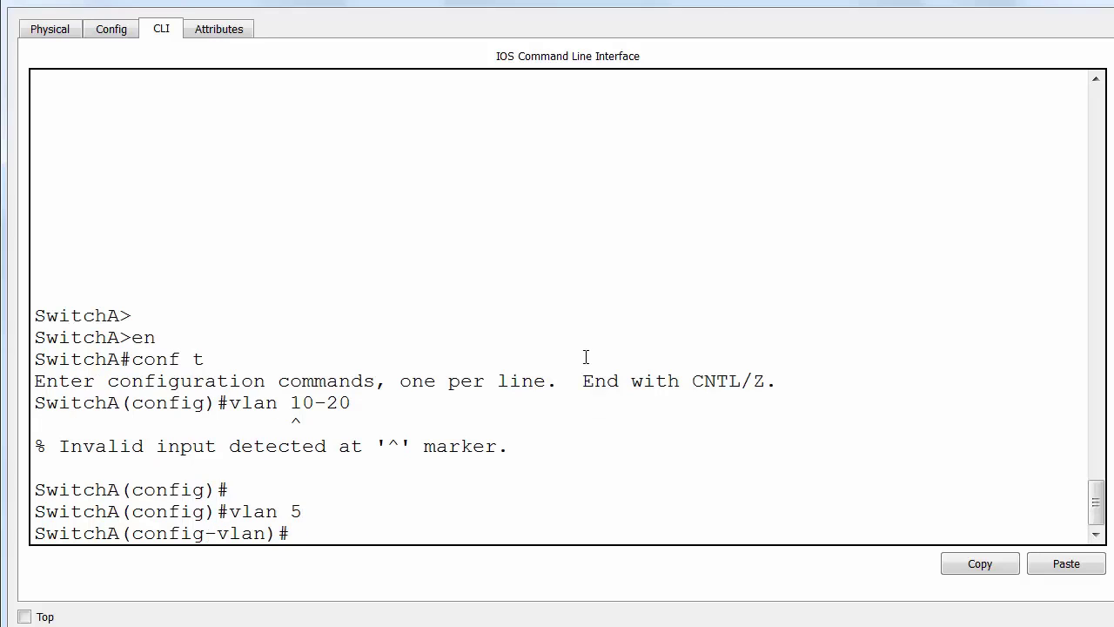
pyautogui.write('vlan 10')
pyautogui.press('Return')
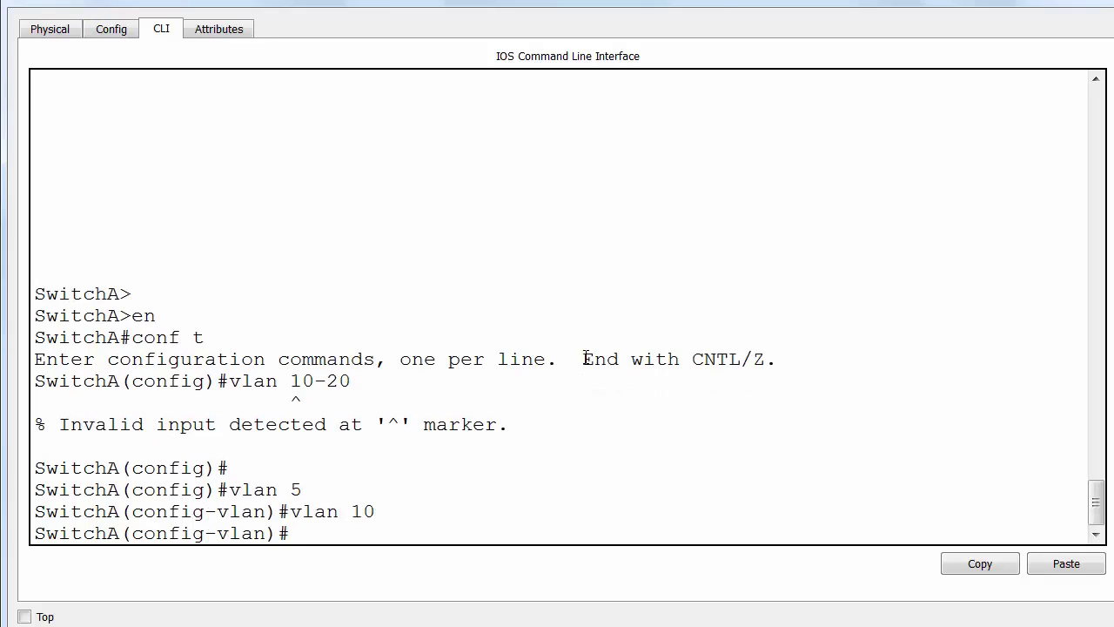
pyautogui.write('vlan')
pyautogui.write(' 11')
pyautogui.press('Return')
pyautogui.write('vlan 12')
pyautogui.press('Return')
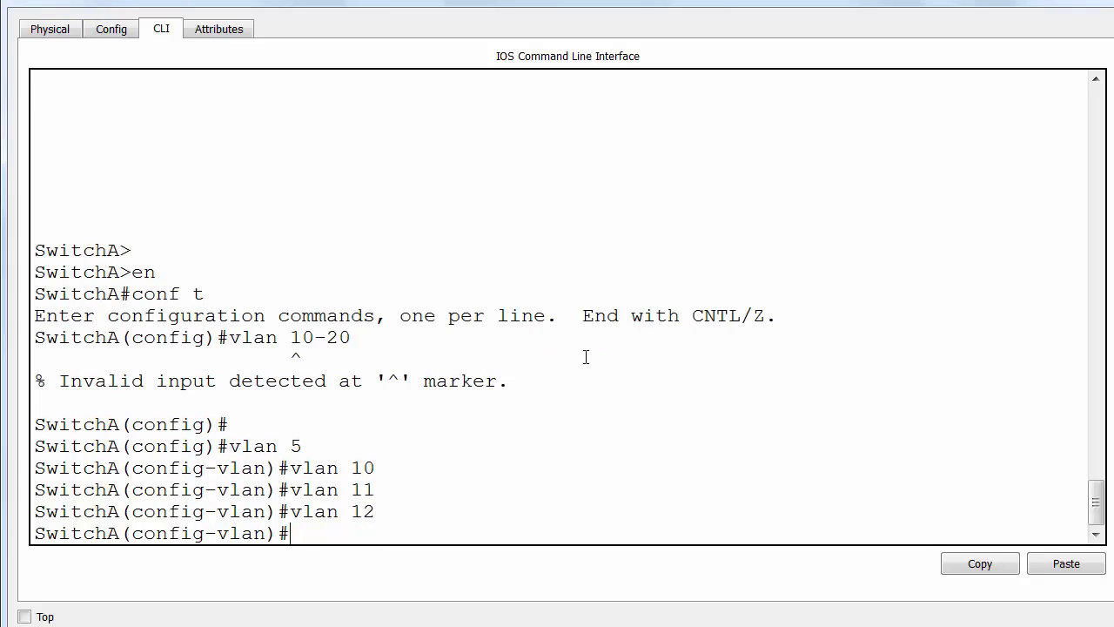
# Create VLANs 13, 14 and 15 on SwitchA and return to privileged EXEC mode.
pyautogui.write('vlan 13')
pyautogui.press('Return')
pyautogui.write('vlan 14')
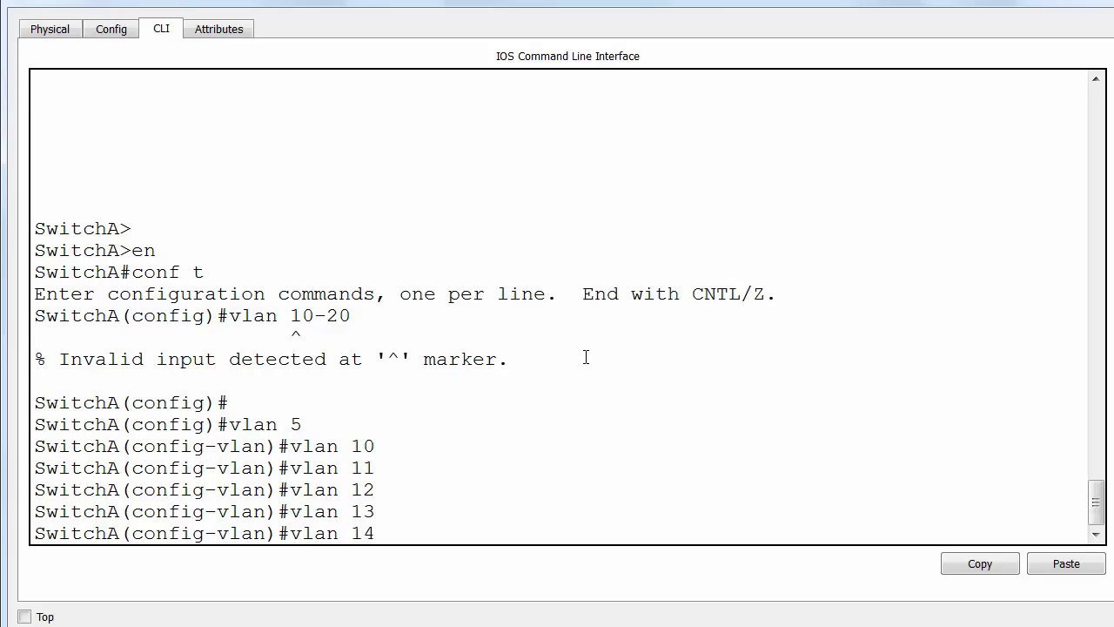
pyautogui.press('Return')
pyautogui.write('vlan 15')
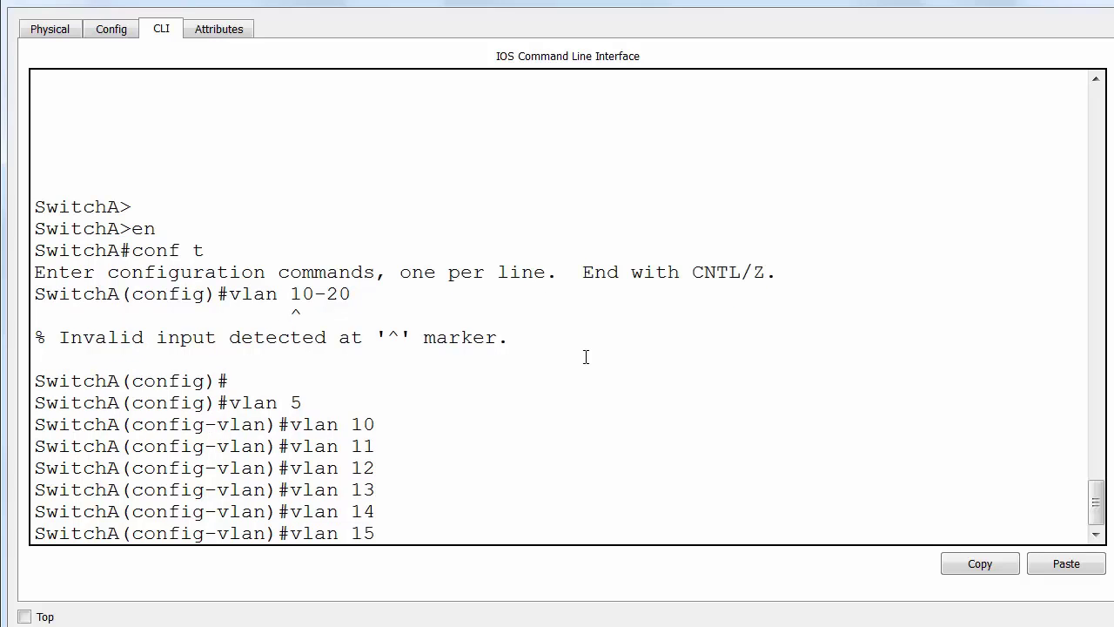
pyautogui.press('Return')
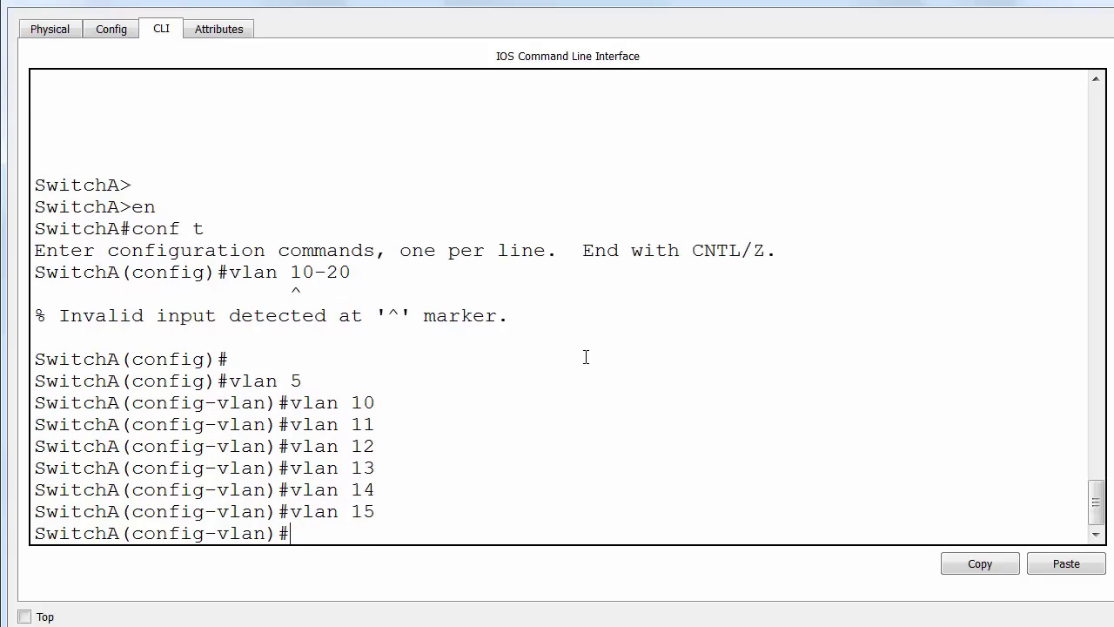
pyautogui.press('Return')
pyautogui.press('Return')
pyautogui.write('end')
pyautogui.press('Return')
pyautogui.press('Return')
pyautogui.press('Return')
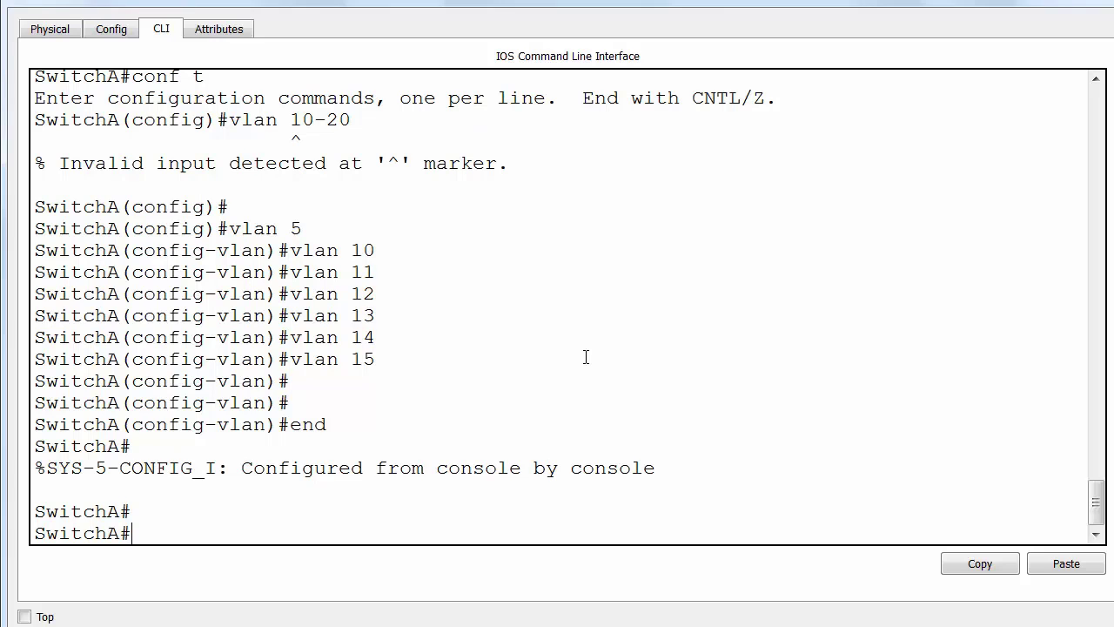
# Display SwitchA's brief VLAN list and examine the entries for the newly created VLANs.
pyautogui.write('show vlan breif')
pyautogui.press('Return')
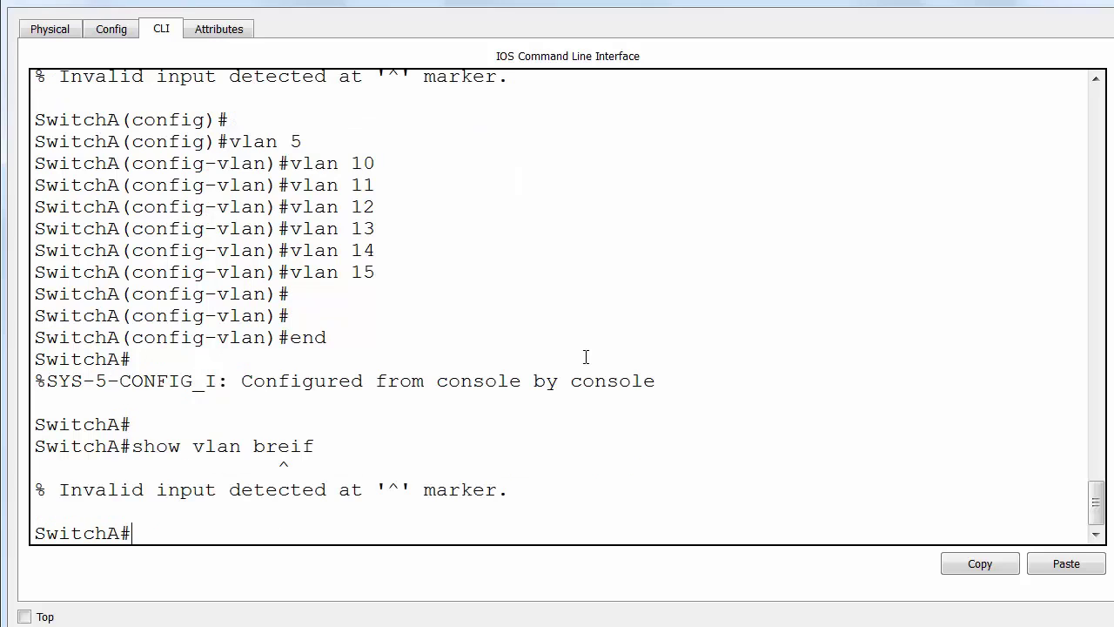
pyautogui.write('show vlan b')
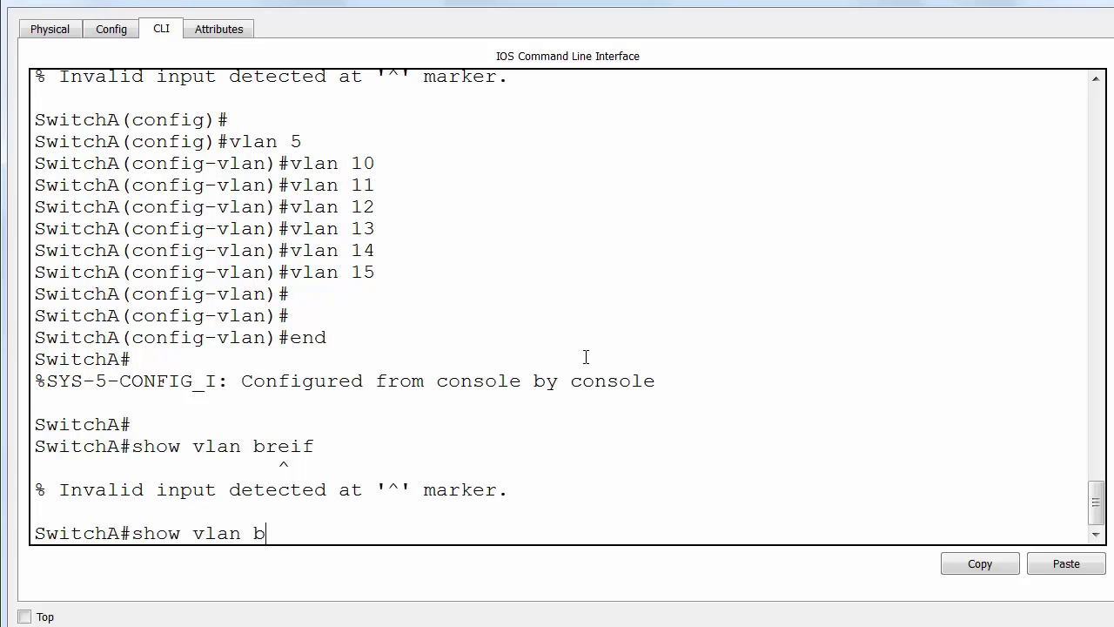
pyautogui.write('rief')
pyautogui.press('Return')
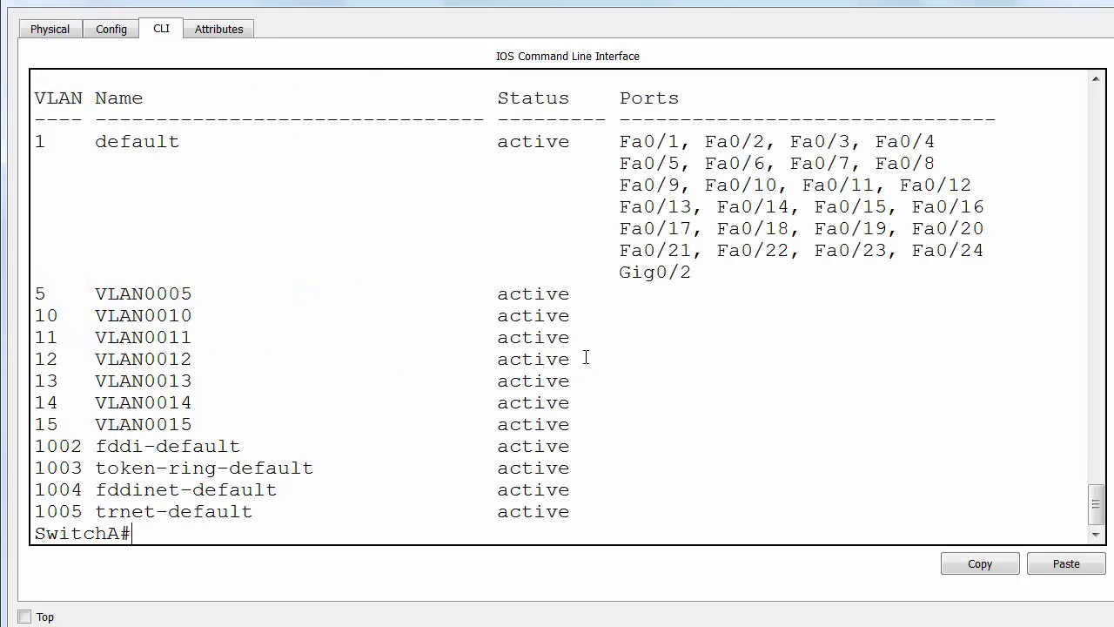
pyautogui.moveTo(35, 292); pyautogui.dragTo(599, 380)
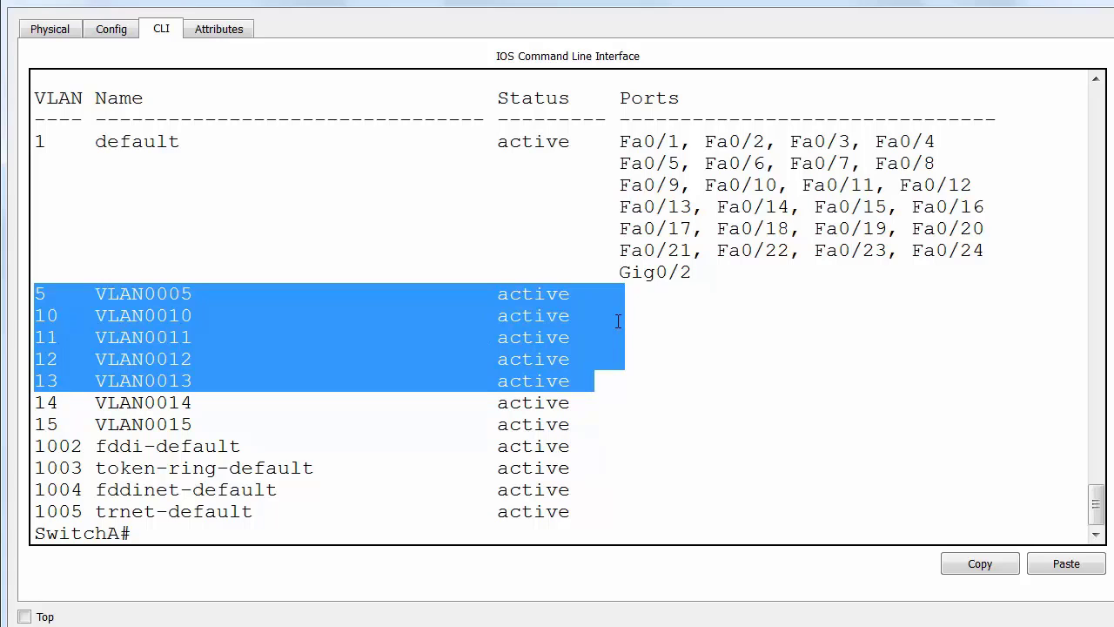
pyautogui.press('Return')
pyautogui.press('Return')
# Display SwitchA's interface trunk information and examine the VLANs allowed and active in the management domain on Gig0/1.
pyautogui.write('s')
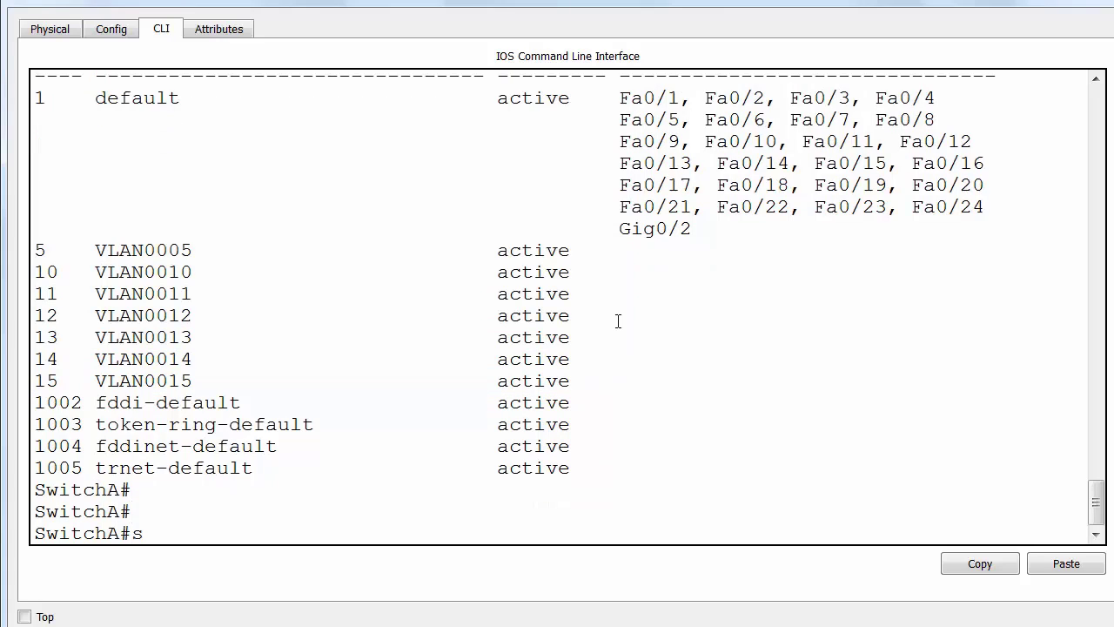
pyautogui.write('how int trunk')
pyautogui.press('Return')
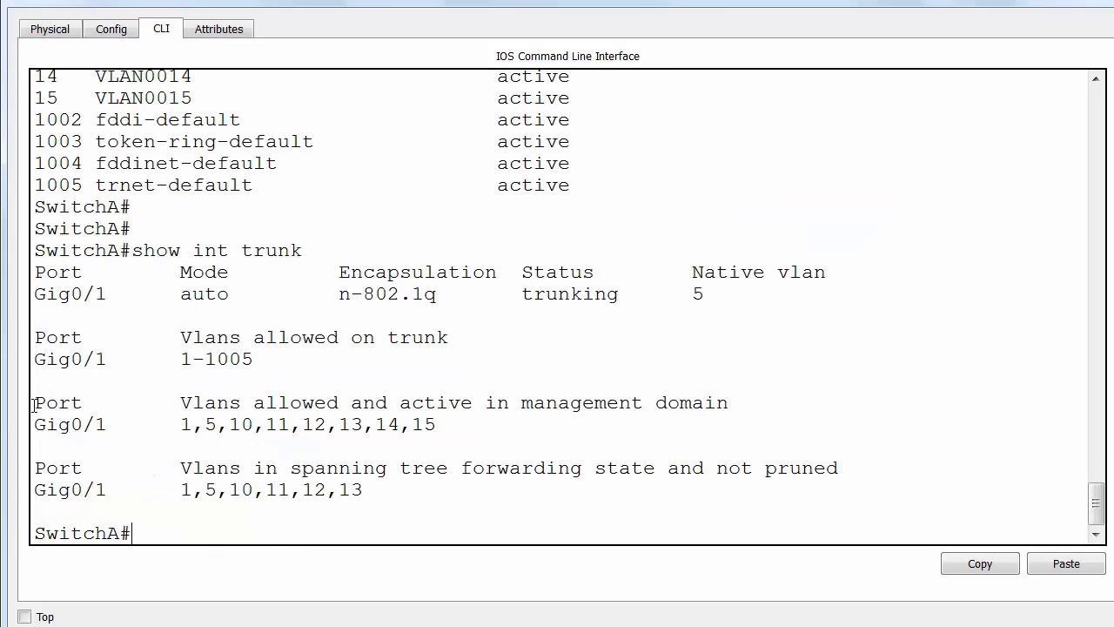
pyautogui.moveTo(34, 403); pyautogui.dragTo(497, 423)
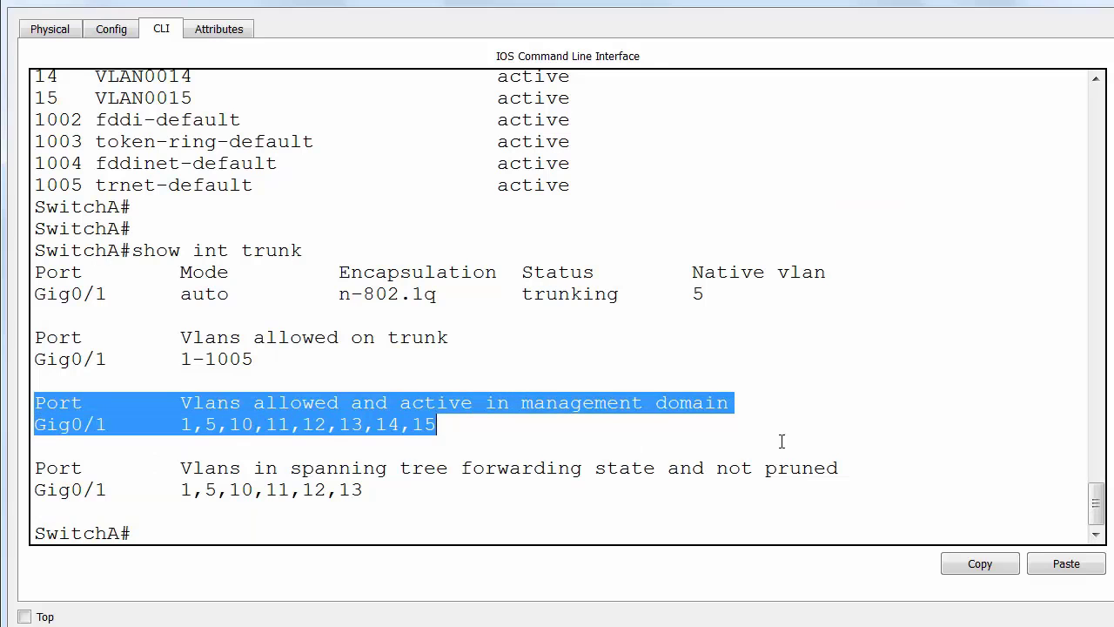
pyautogui.click(785, 406)
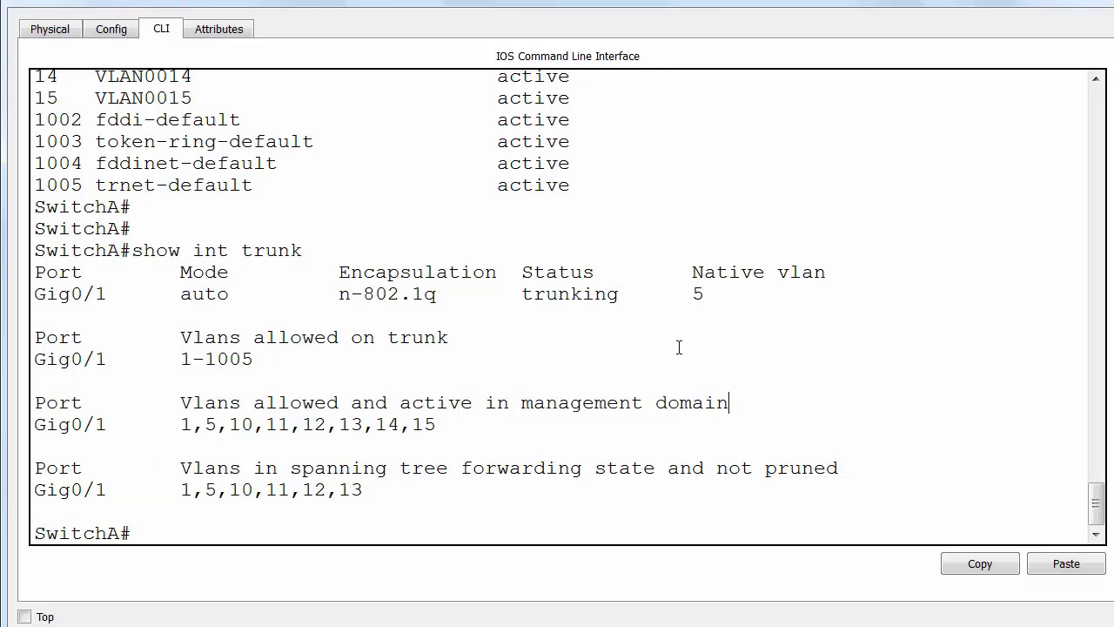
pyautogui.press('Return')
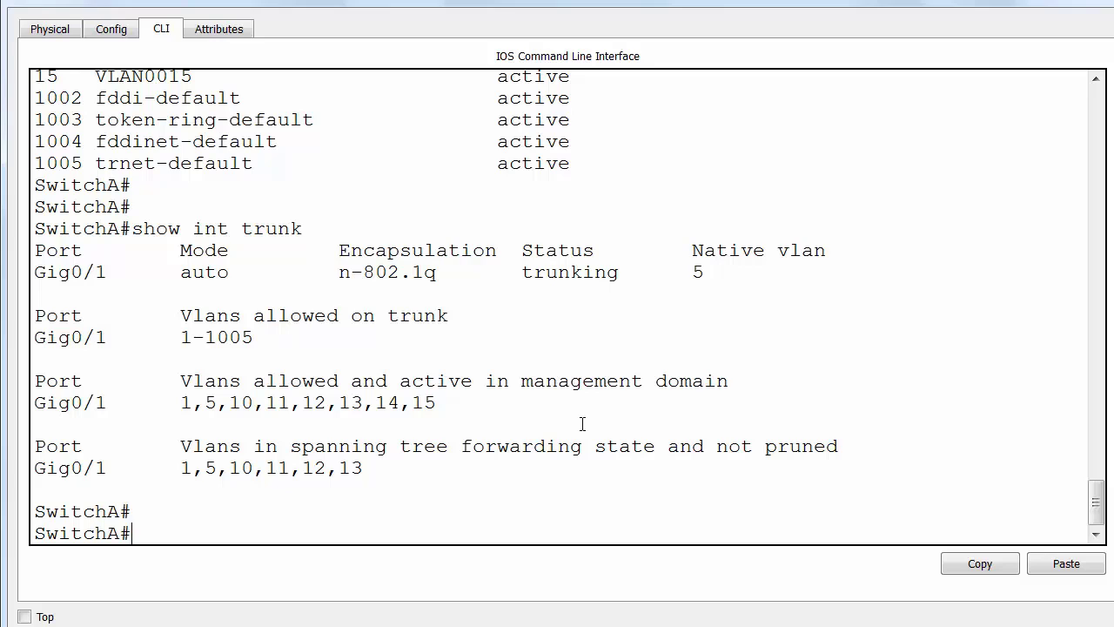
# Enter interface configuration mode for Gig0/1 on SwitchA.
pyautogui.write('conf t')
pyautogui.press('Return')
pyautogui.write('int')
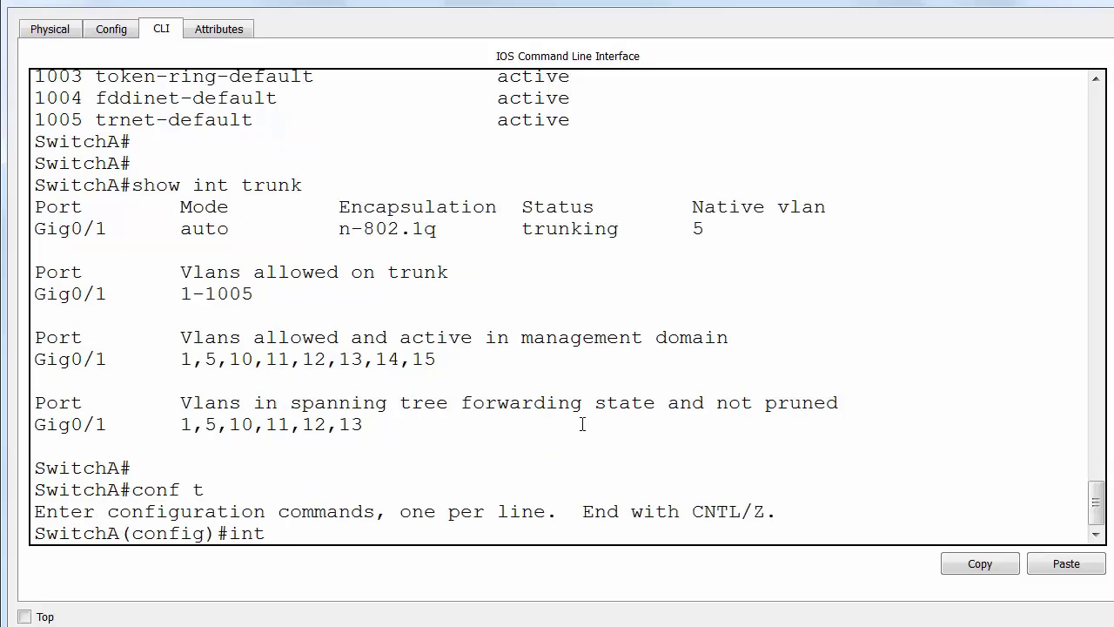
pyautogui.write(' g0/1')
pyautogui.press('Return')
# Start the switchport trunk allowed vlan command on Gig0/1, list its available options and examine them.
pyautogui.write('switch')
pyautogui.press('Tab')
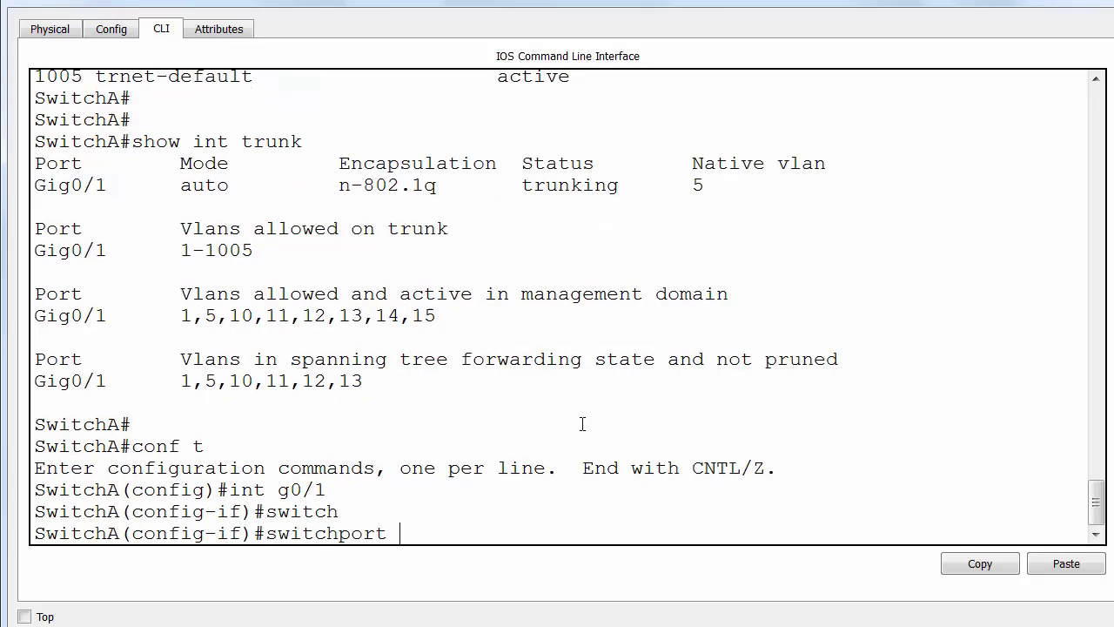
pyautogui.write('trunk all')
pyautogui.press('Tab')
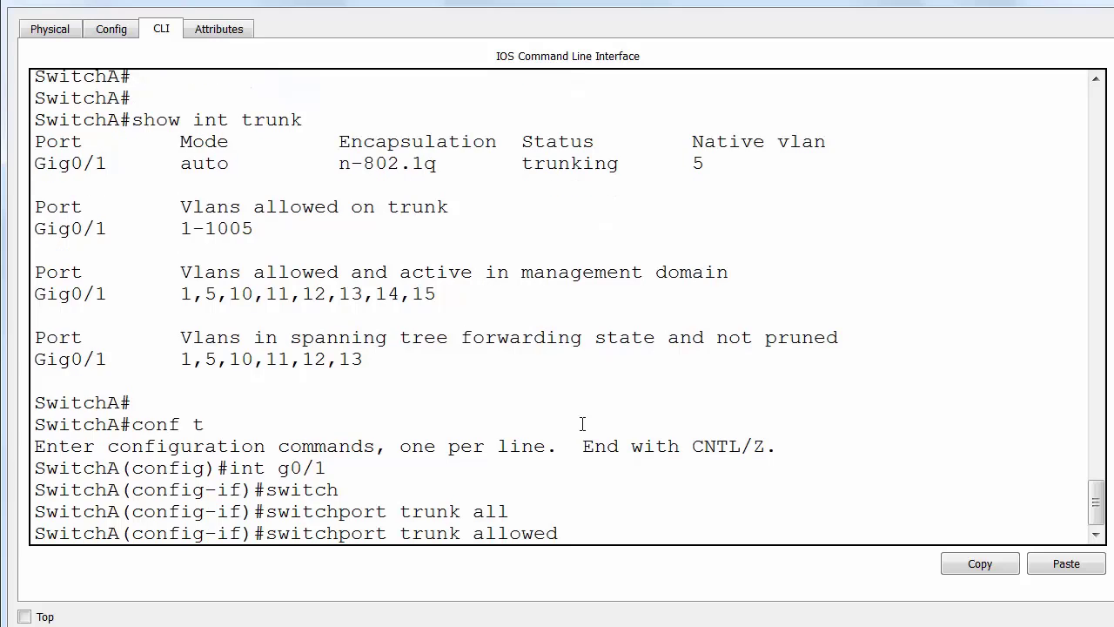
pyautogui.write('?vlan ?')
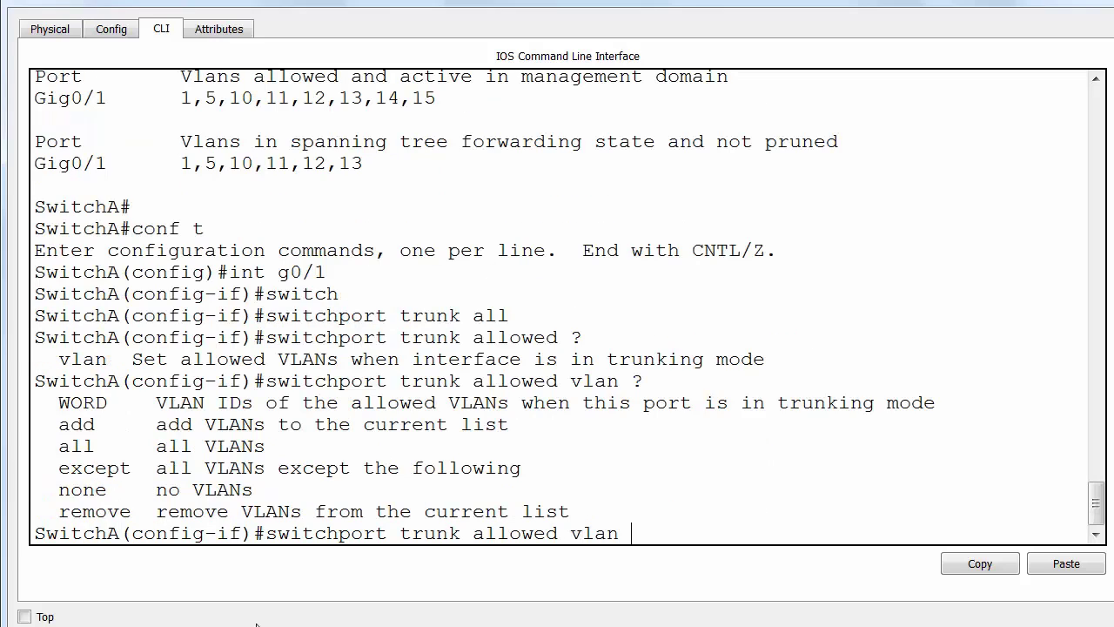
pyautogui.moveTo(61, 512); pyautogui.dragTo(133, 512)
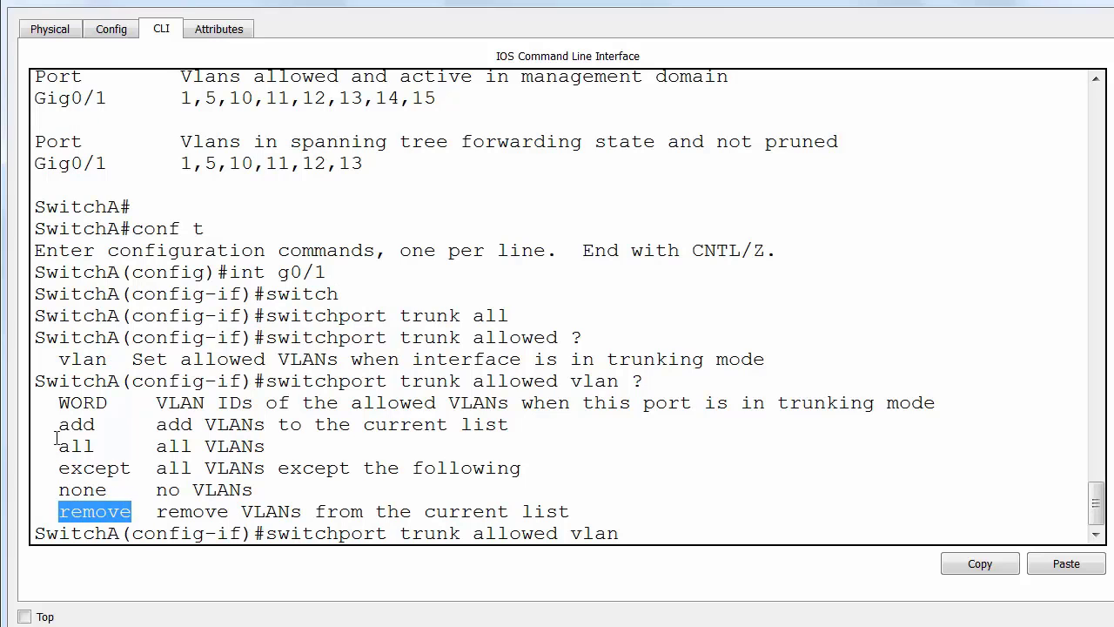
pyautogui.moveTo(60, 406); pyautogui.dragTo(542, 512)
pyautogui.click(669, 536)
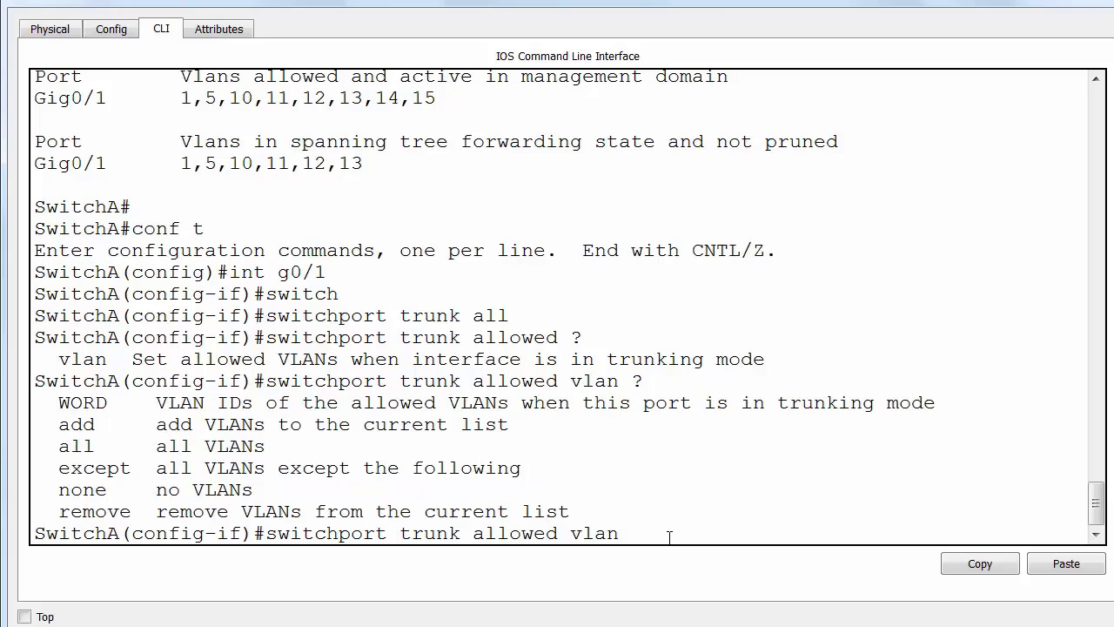
# Remove VLAN 10 from the allowed VLAN list on the Gig0/1 trunk and return to privileged EXEC mode.
pyautogui.write('remove vlan 10')
pyautogui.press('Return')
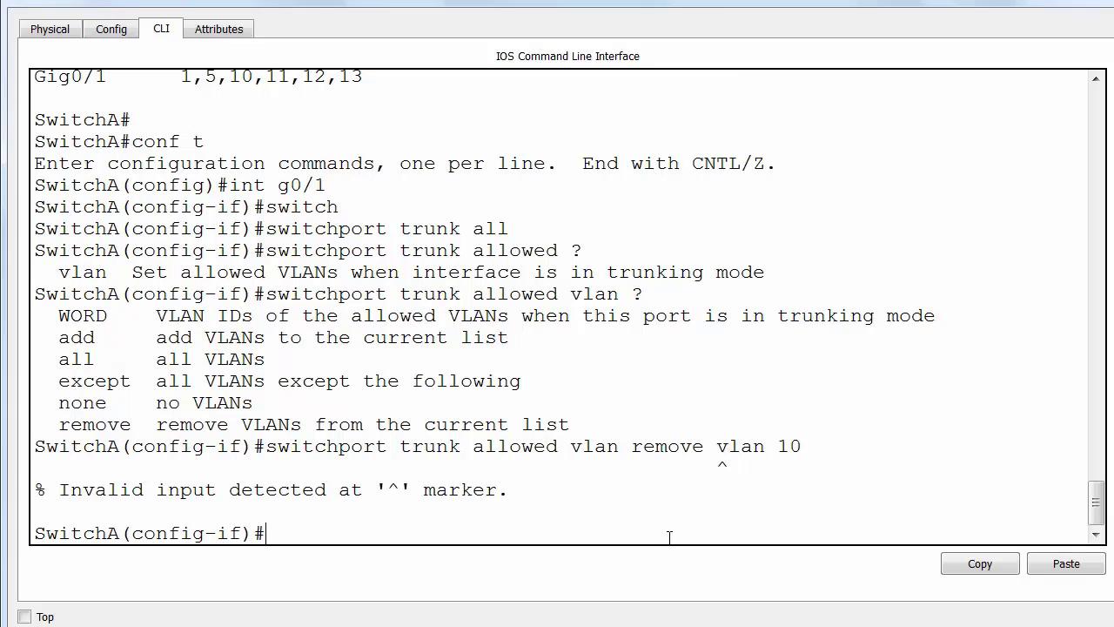
pyautogui.press('Up')
pyautogui.press('BackSpace')
pyautogui.press('BackSpace')
pyautogui.press('BackSpace')
pyautogui.press('BackSpace')
pyautogui.press('BackSpace')
pyautogui.press('BackSpace')
pyautogui.press('BackSpace')
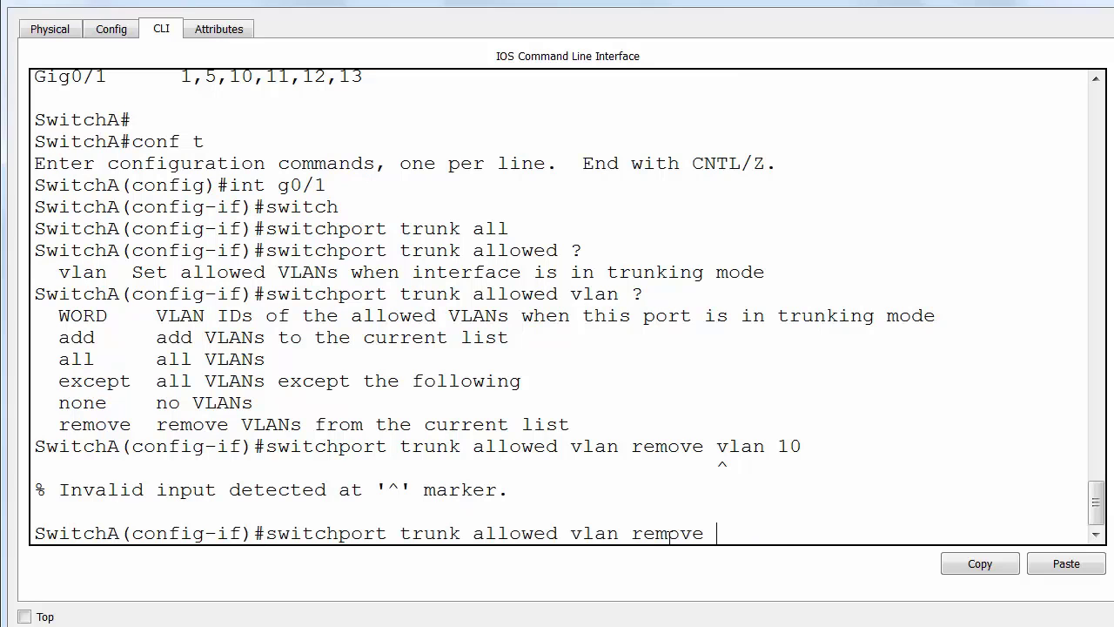
pyautogui.write('?10')
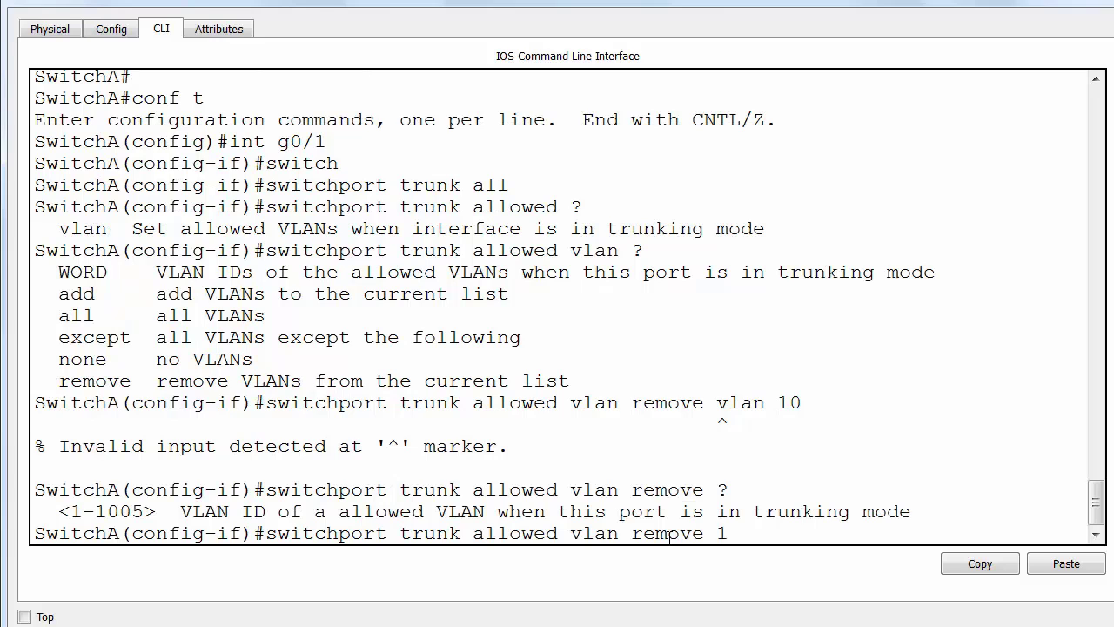
pyautogui.press('Return')
pyautogui.press('Return')
pyautogui.press('Return')
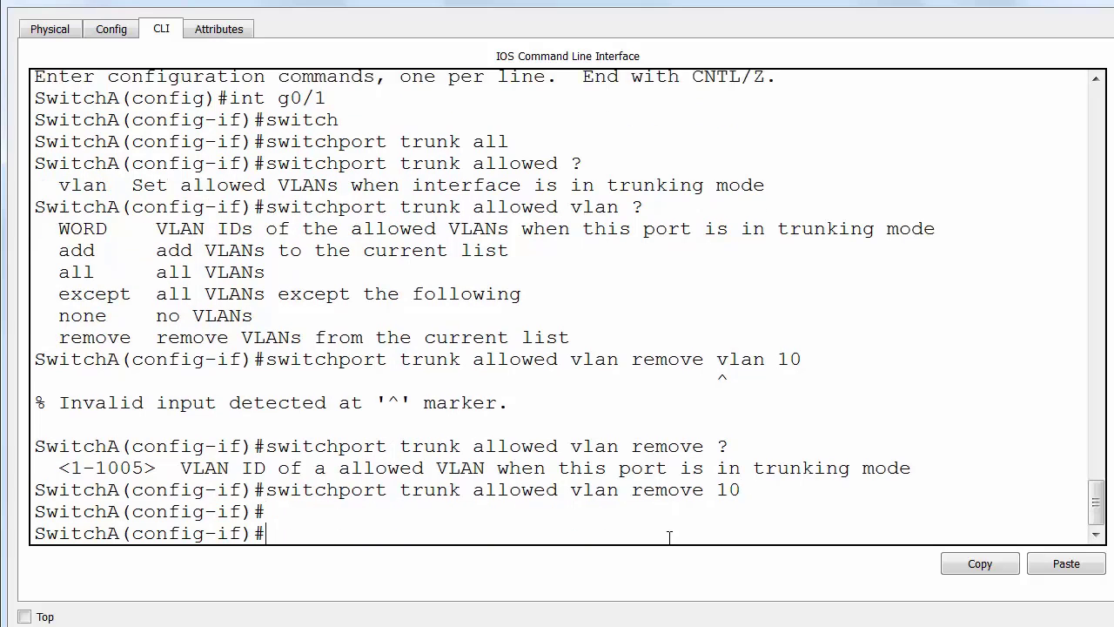
pyautogui.write('end')
pyautogui.press('Return')
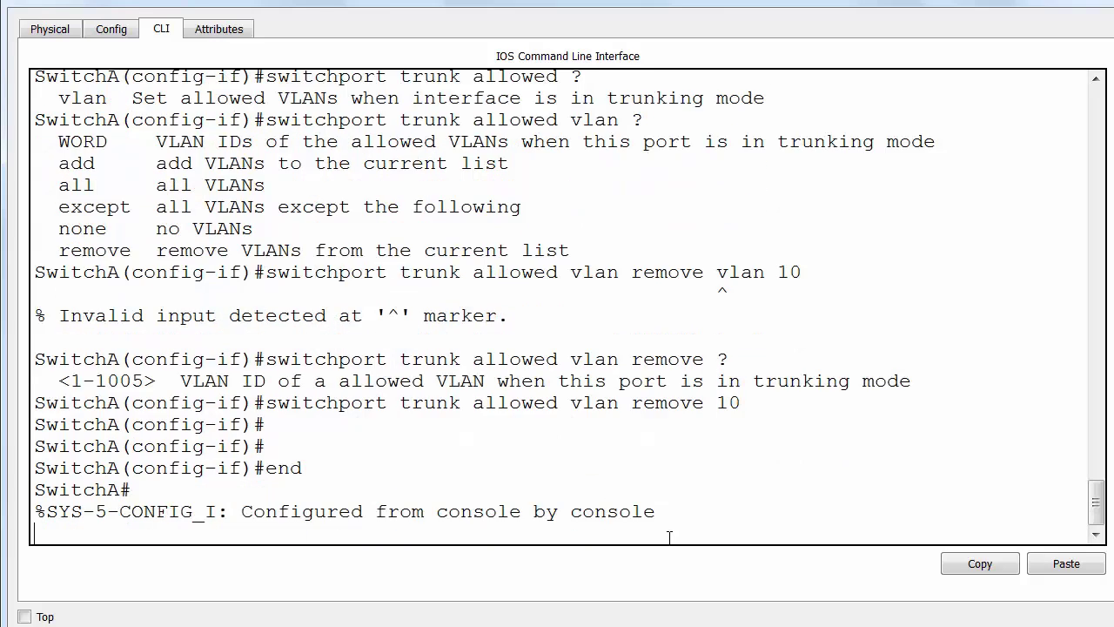
pyautogui.press('Return')
pyautogui.press('Return')
pyautogui.press('Return')
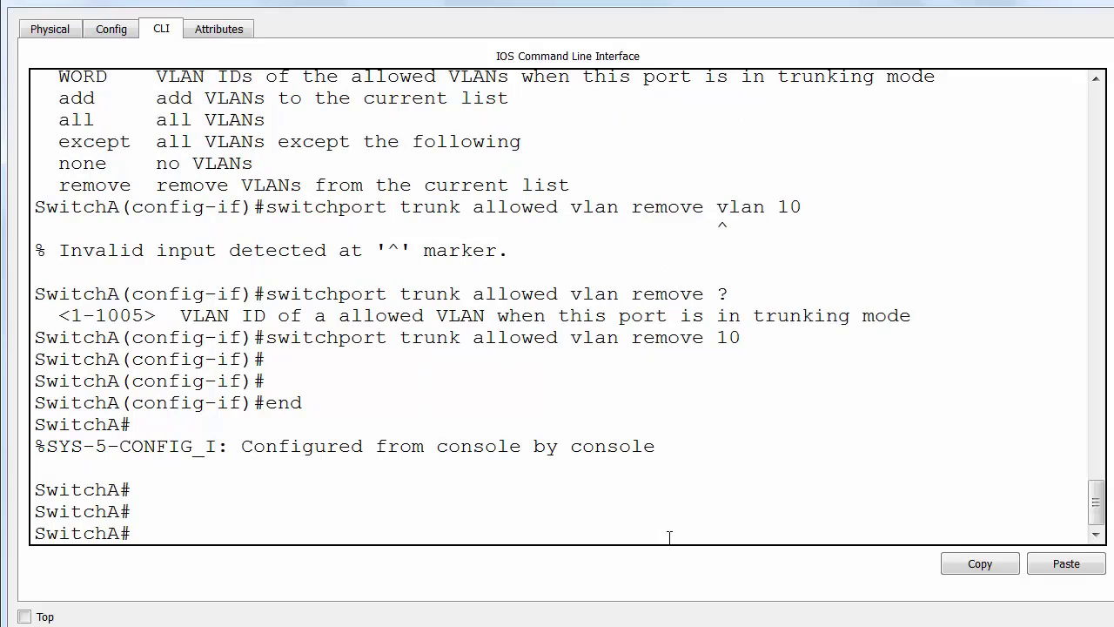
# Display SwitchA's interface trunk information and examine the allowed VLANs and the active VLANs in the management domain on Gig0/1.
pyautogui.press('Up')
pyautogui.press('Up')
pyautogui.press('Down')
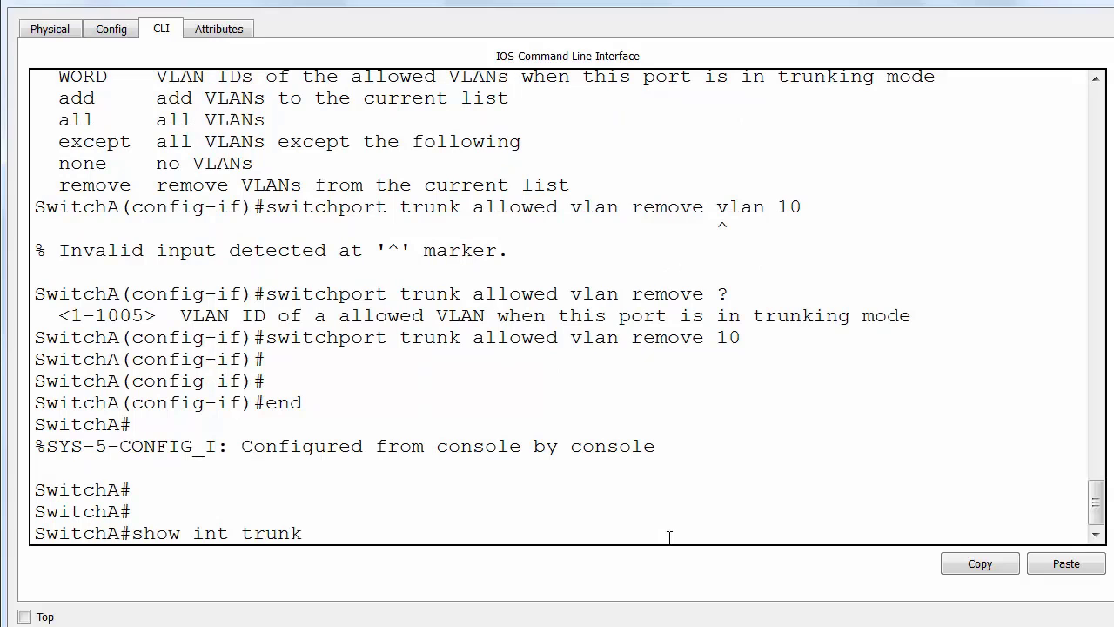
pyautogui.press('Return')
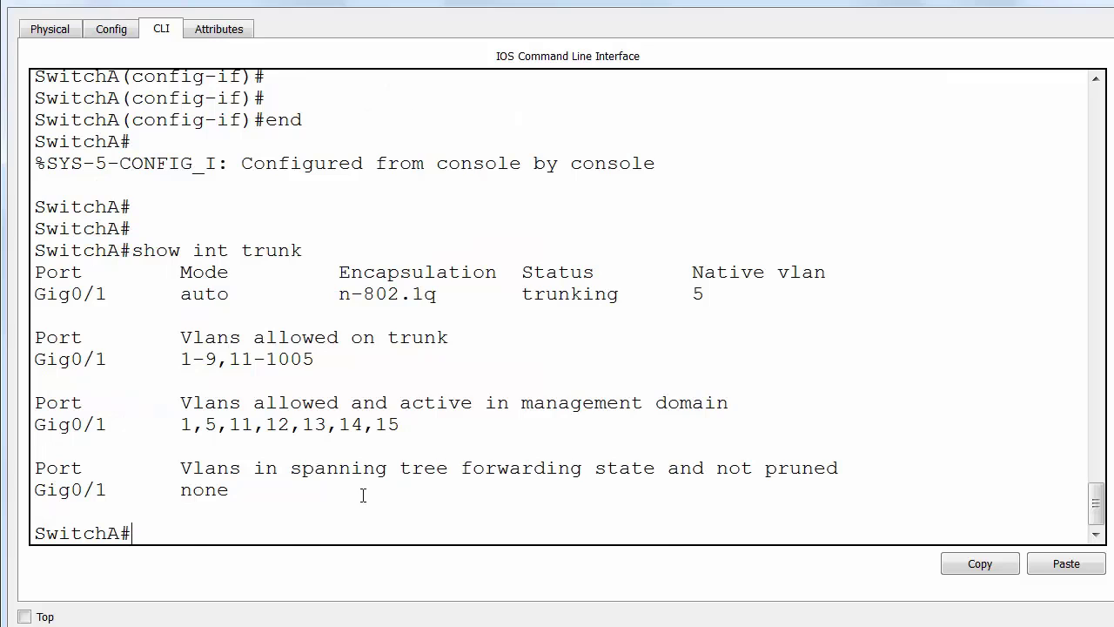
pyautogui.moveTo(180, 424); pyautogui.dragTo(405, 425)
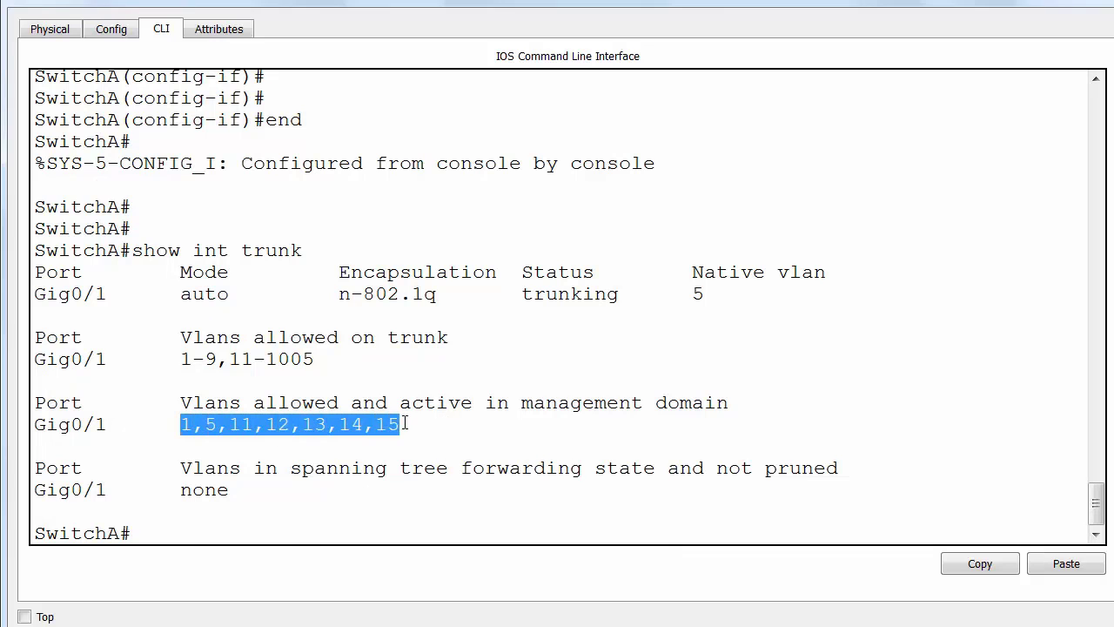
pyautogui.click(181, 377)
pyautogui.moveTo(168, 364); pyautogui.dragTo(333, 356)
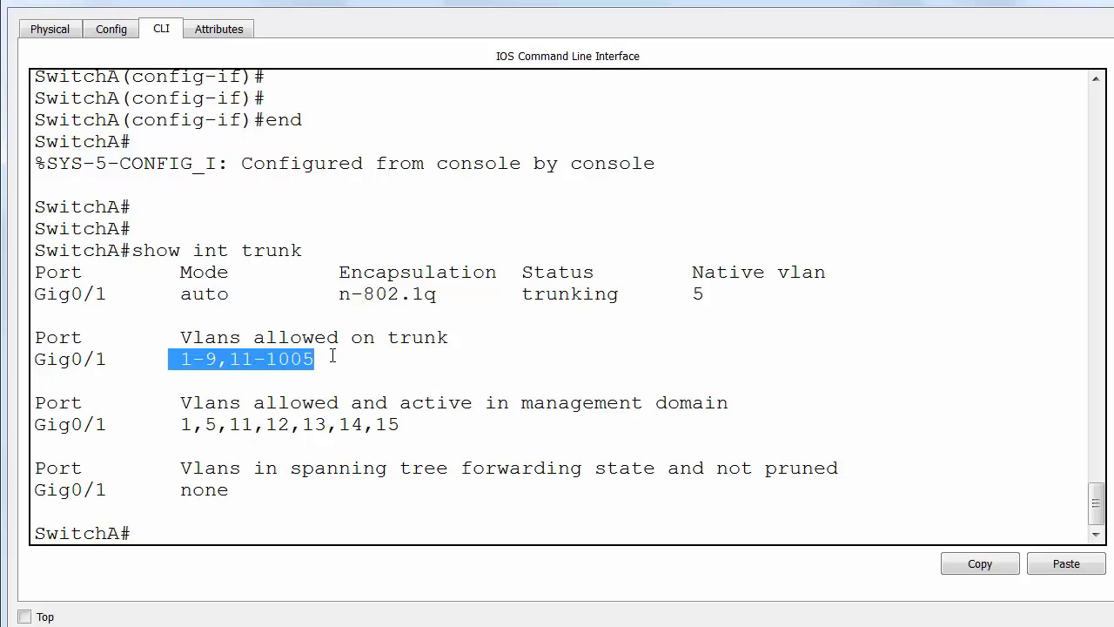
# Review the earlier allowed VLAN options and removal command against the VLANs allowed on the Gig0/1 trunk.
pyautogui.scroll(6, 332, 356)
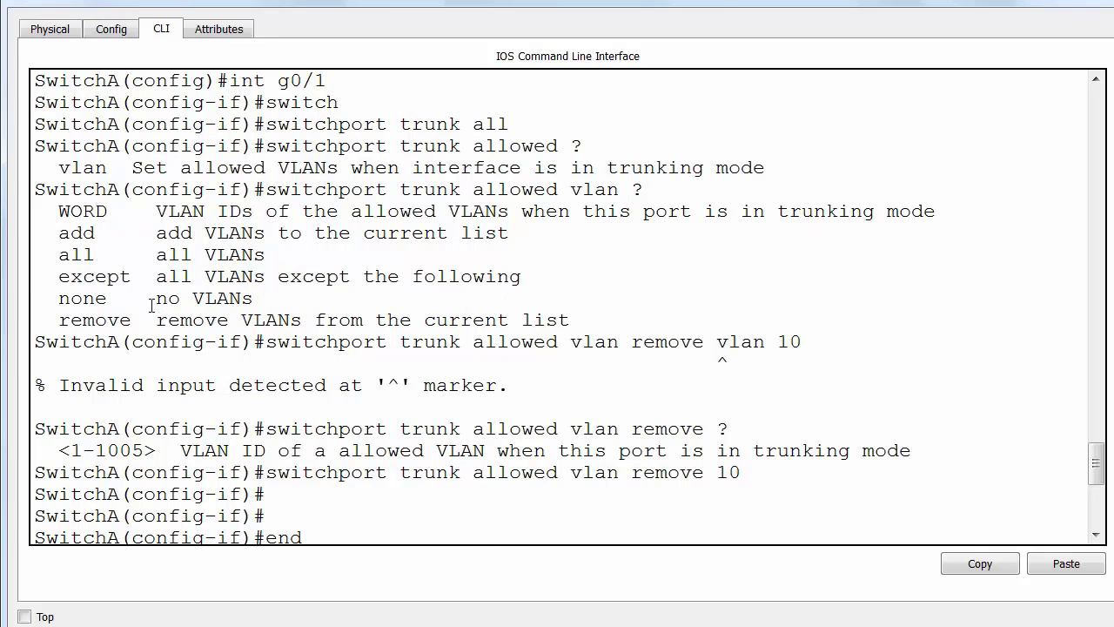
pyautogui.press('Return')
pyautogui.press('Return')
pyautogui.press('Return')
pyautogui.write('show int trunk')
pyautogui.press('Return')
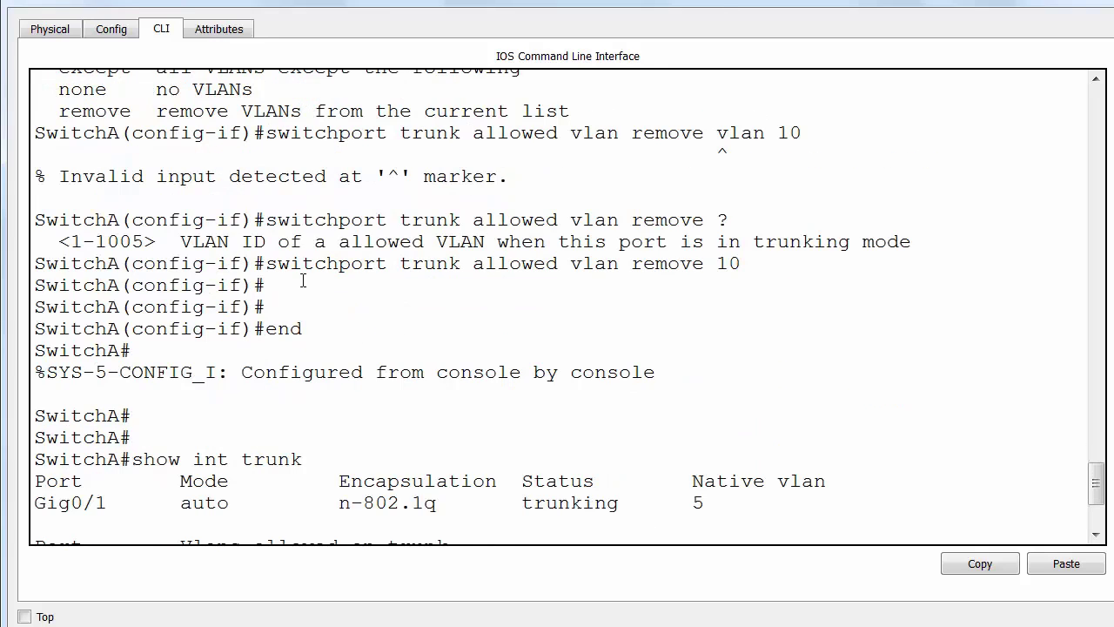
pyautogui.scroll(1, 303, 281)
pyautogui.moveTo(169, 512); pyautogui.dragTo(313, 513)
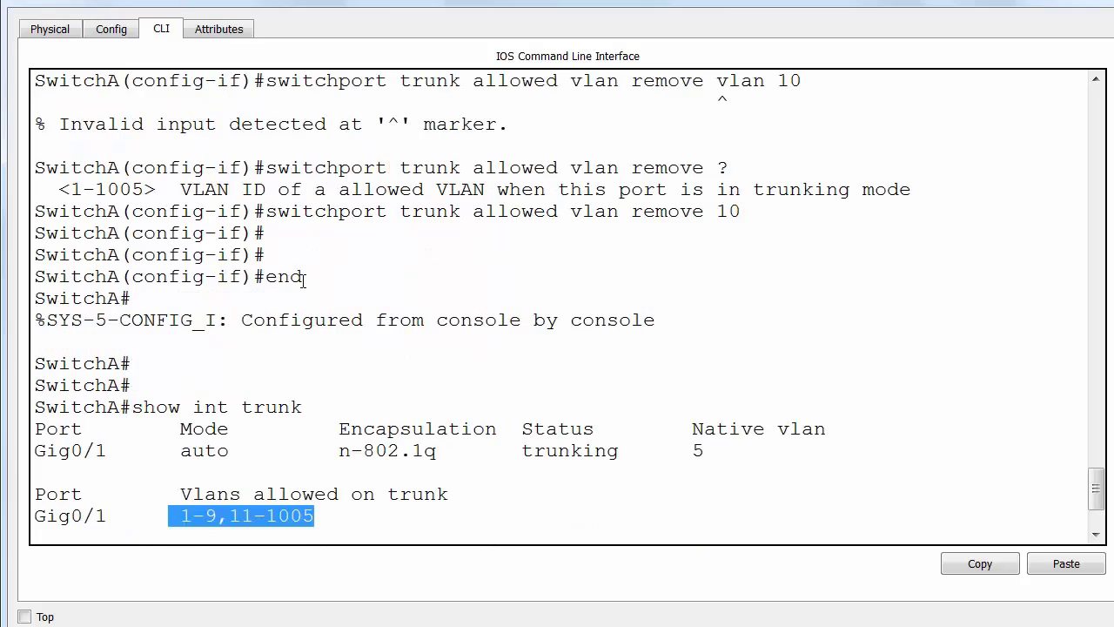